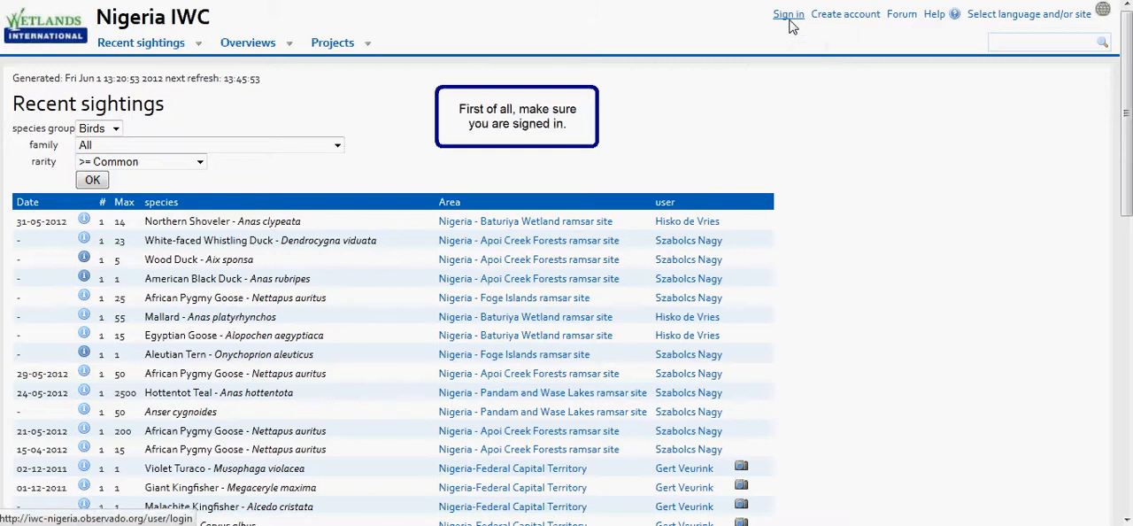
Sign in to the site with the account user name and password.
{"action": "left_click", "coordinate": [788, 17]}
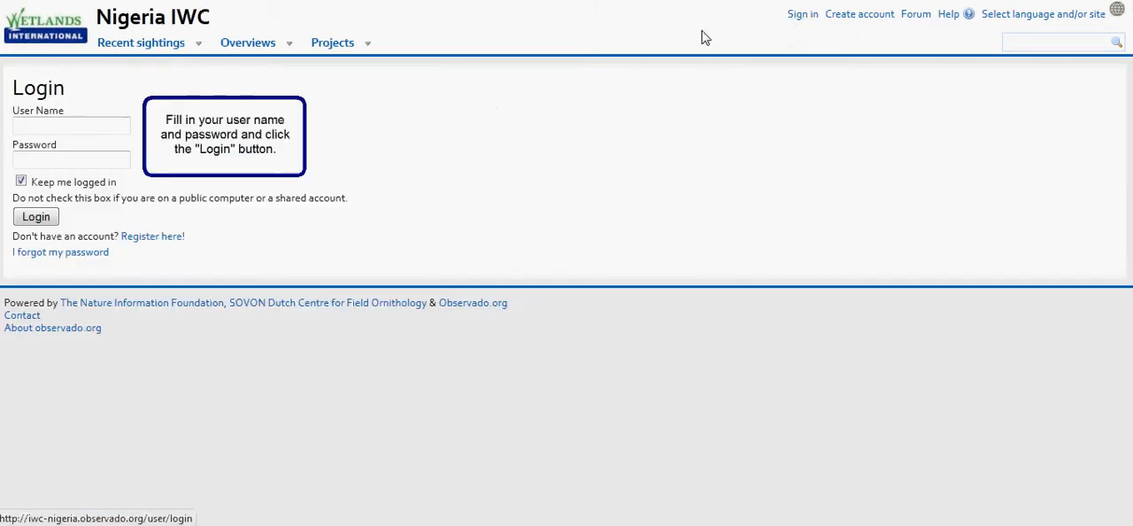
{"action": "left_click", "coordinate": [79, 124]}
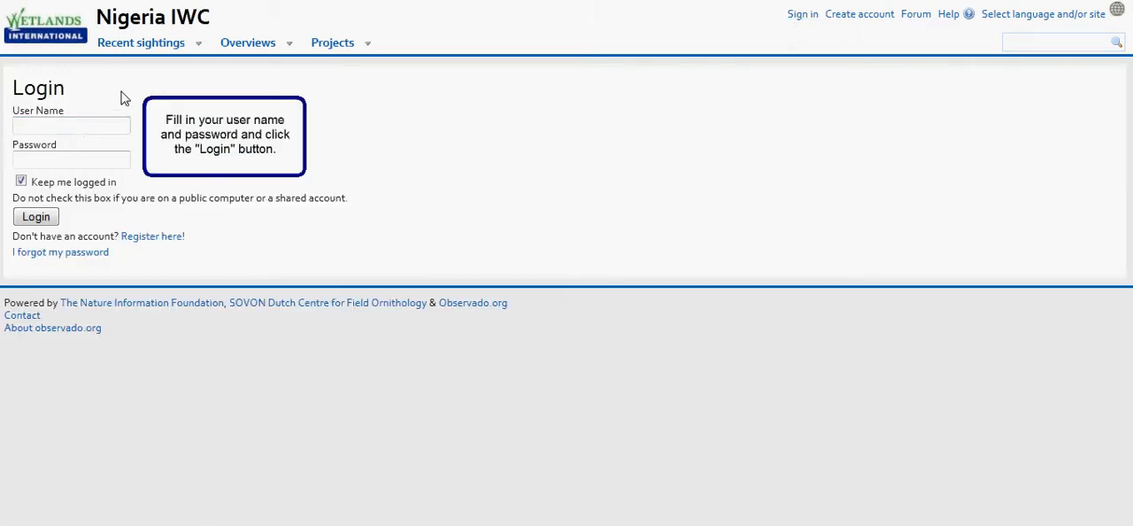
{"action": "key", "text": "Tab"}
{"action": "type", "text": "••••••"}
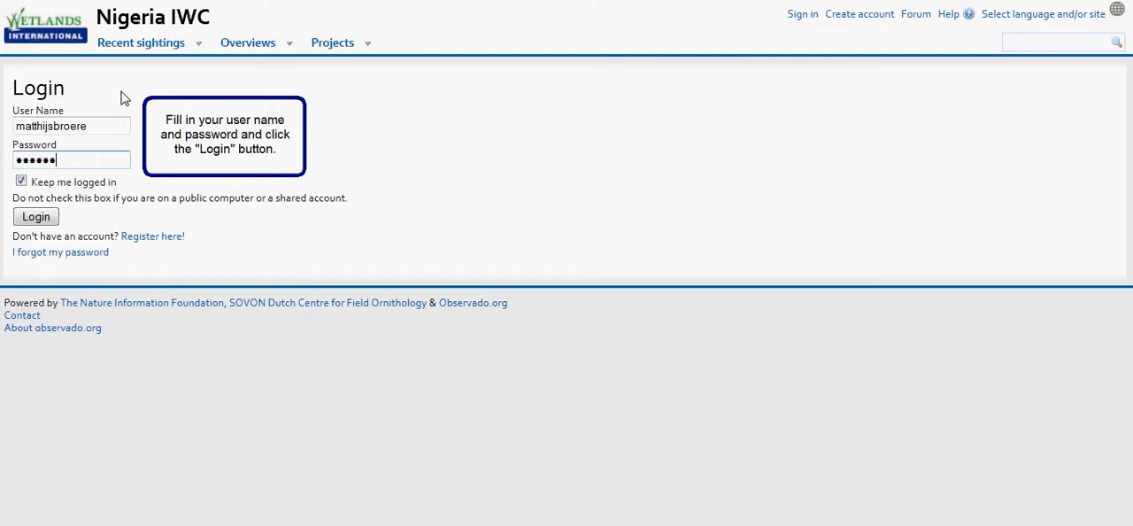
{"action": "left_click", "coordinate": [36, 217]}
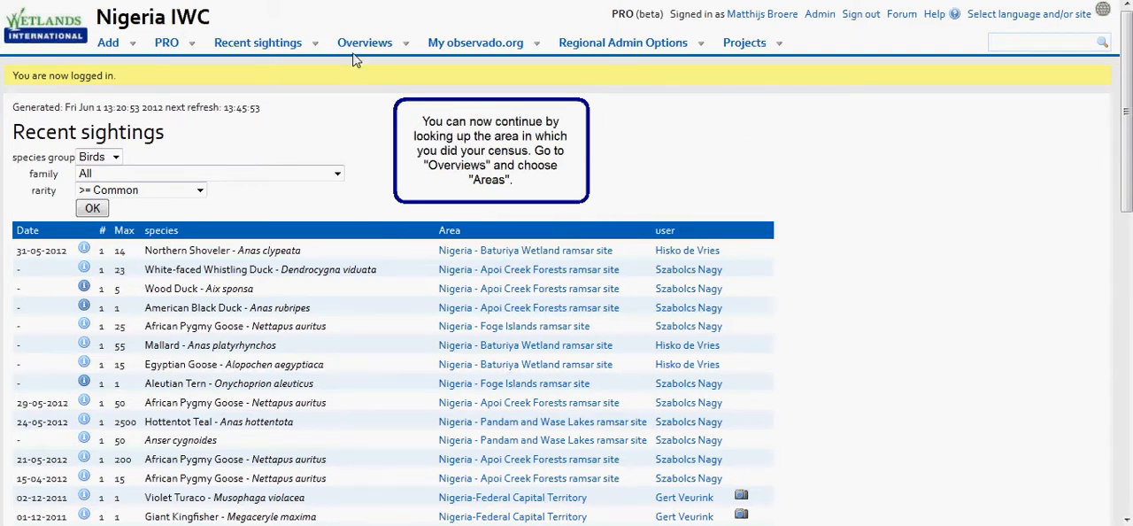
Filter the list of areas to IWC sites and open the count entry form for the Dagona Sanctuary Lake ramsar site.
{"action": "mouse_move", "coordinate": [355, 49]}
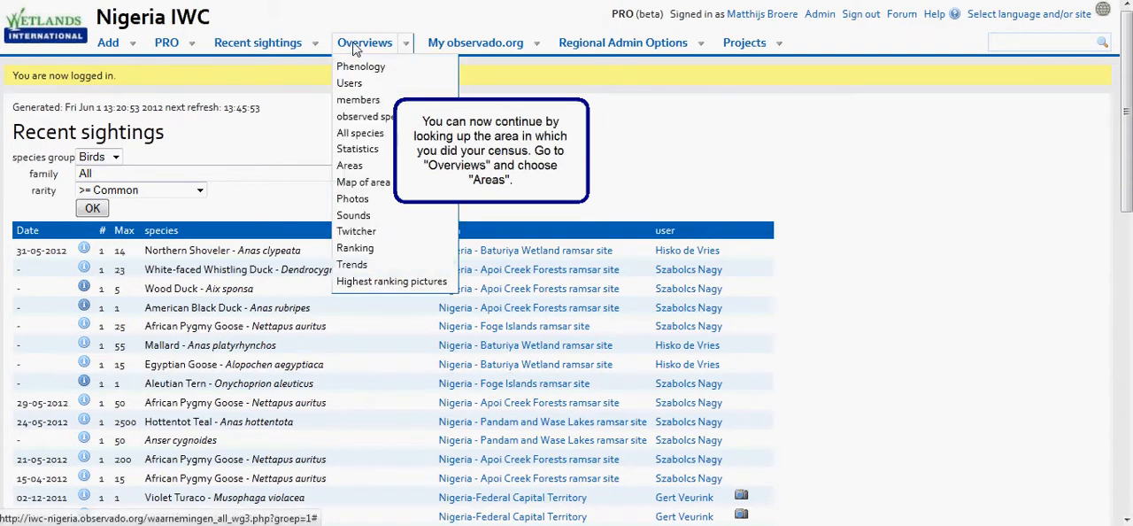
{"action": "left_click", "coordinate": [373, 170]}
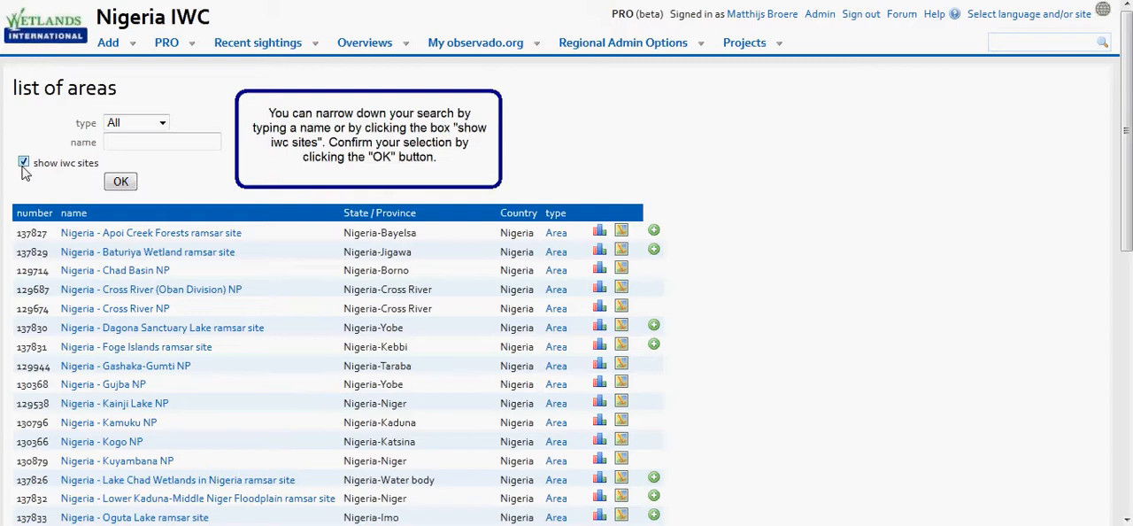
{"action": "left_click", "coordinate": [108, 187]}
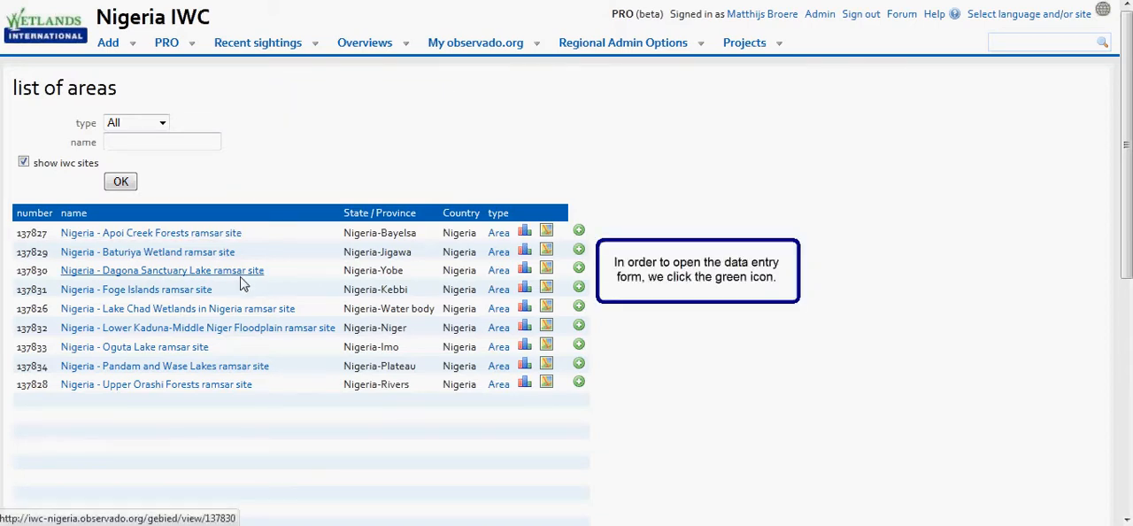
{"action": "left_click", "coordinate": [578, 268]}
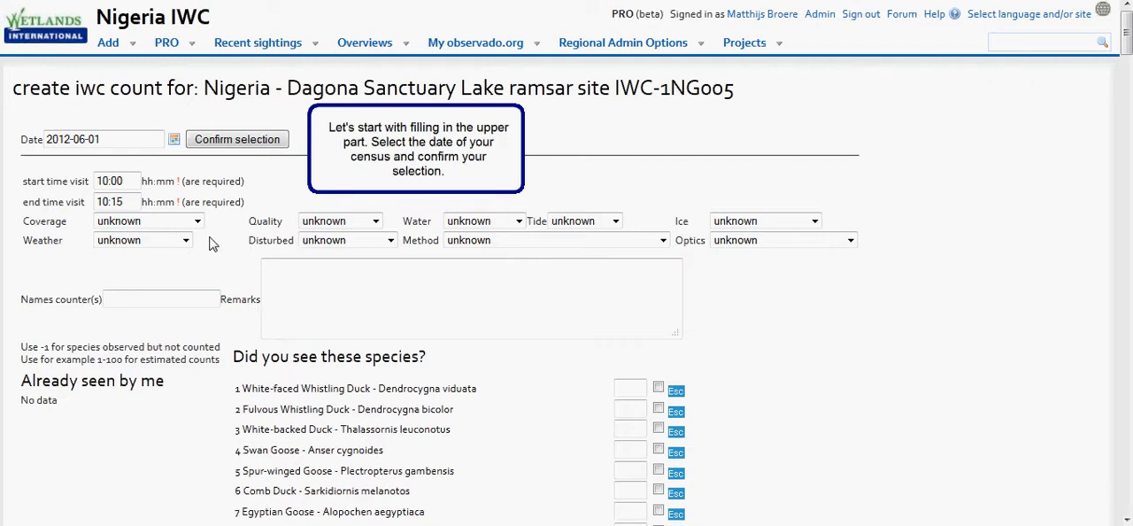
Set the census date to 2012-05-17 and confirm the selection.
{"action": "left_click", "coordinate": [174, 140]}
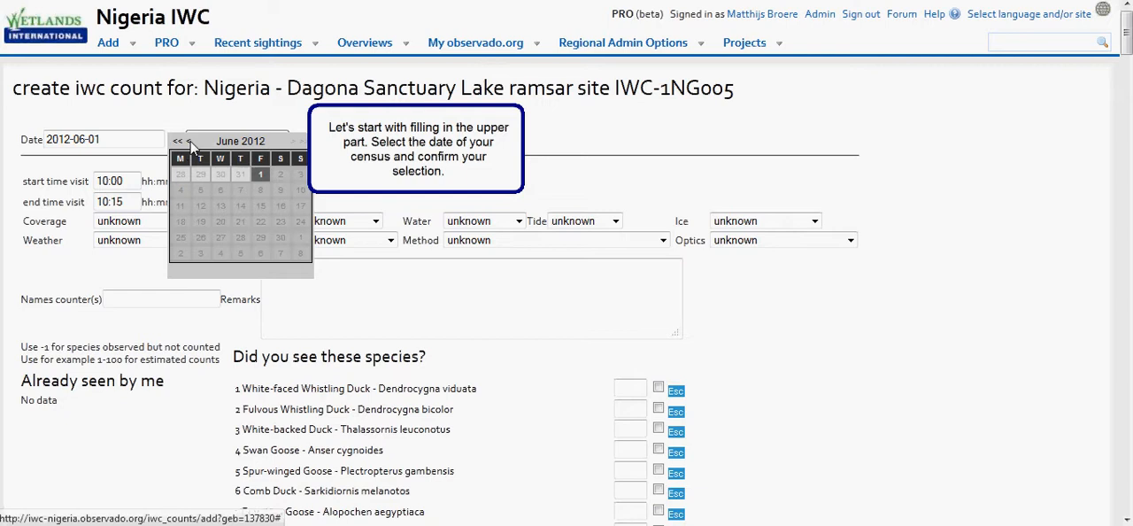
{"action": "left_click", "coordinate": [188, 141]}
{"action": "left_click", "coordinate": [237, 209]}
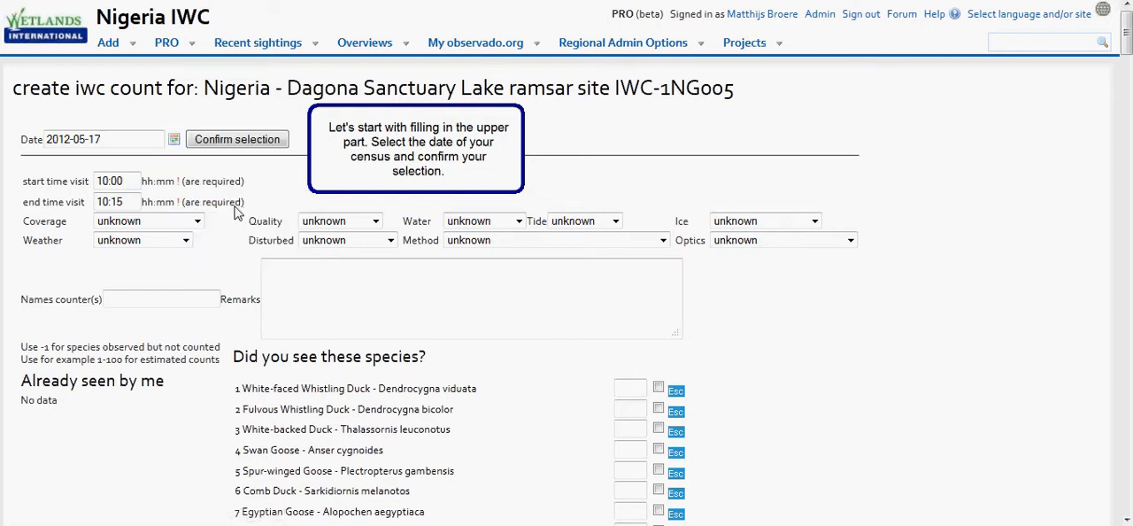
{"action": "left_click", "coordinate": [236, 146]}
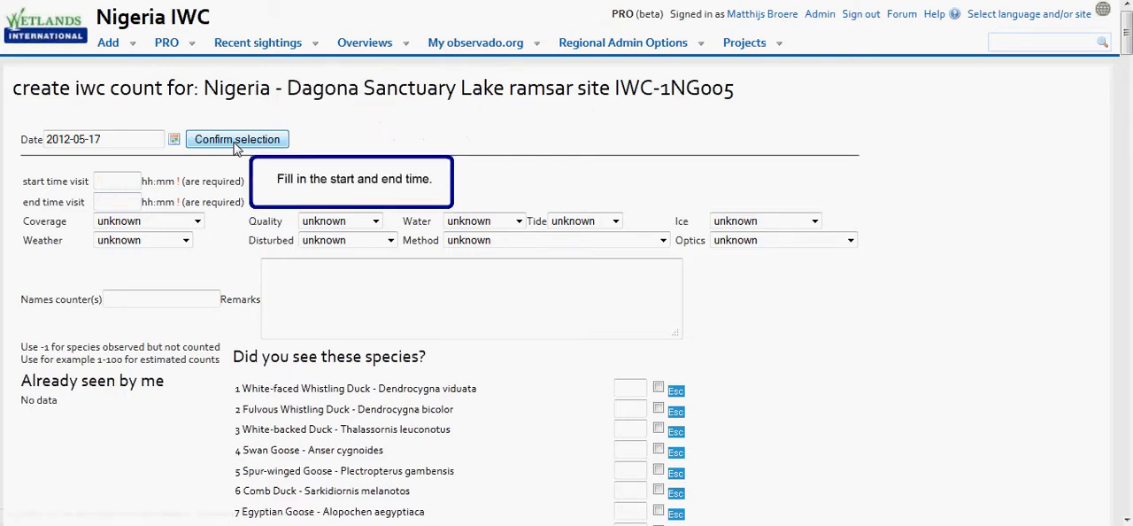
Set the visit's start time to 10:00 and its end time to 11:00.
{"action": "left_click", "coordinate": [112, 186]}
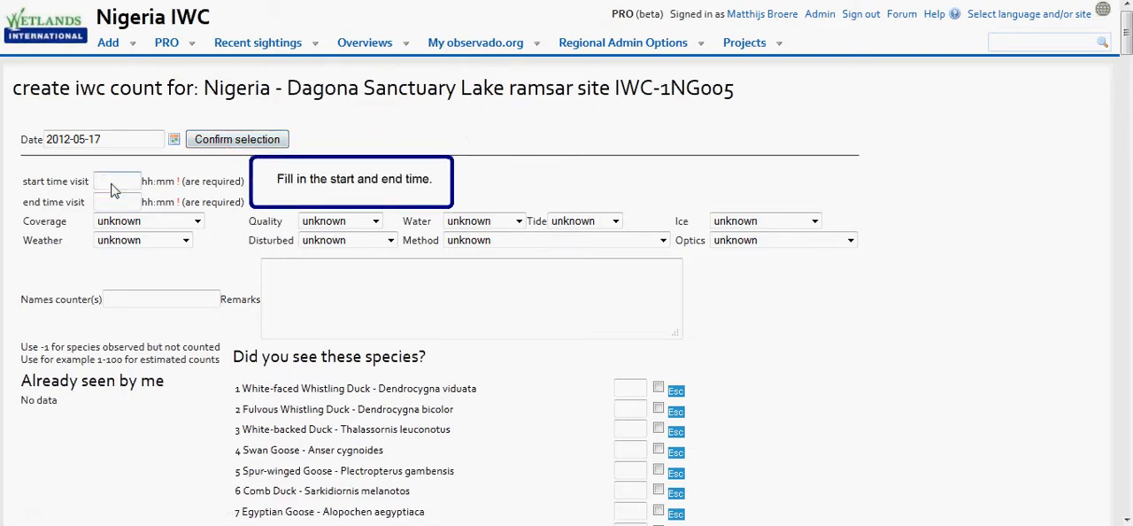
{"action": "type", "text": "10:00"}
{"action": "left_click", "coordinate": [110, 205]}
{"action": "type", "text": "11:00"}
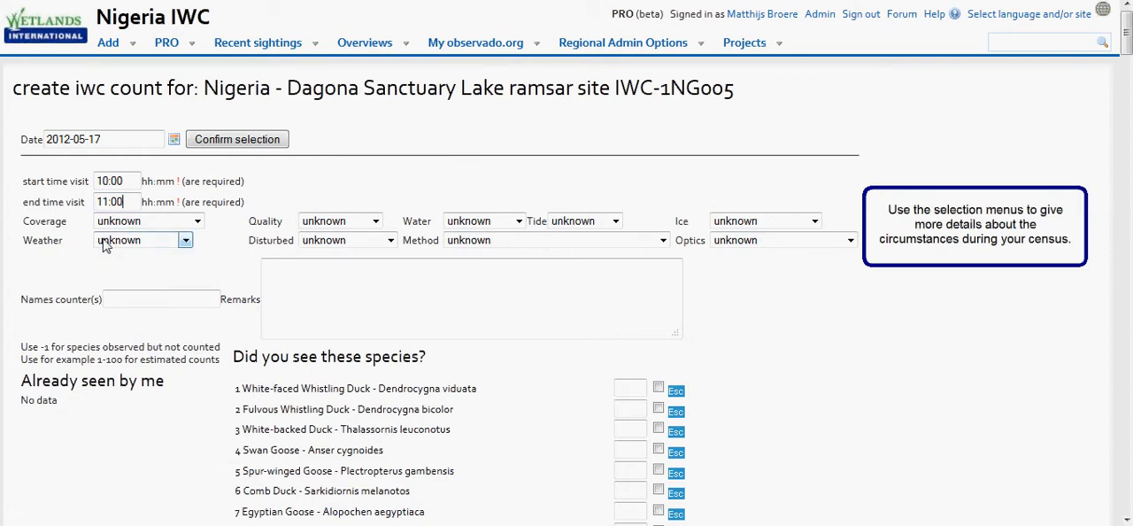
Set the census coverage to excellent 76-100%, the quality to real count and the water to normal.
{"action": "left_click", "coordinate": [199, 221]}
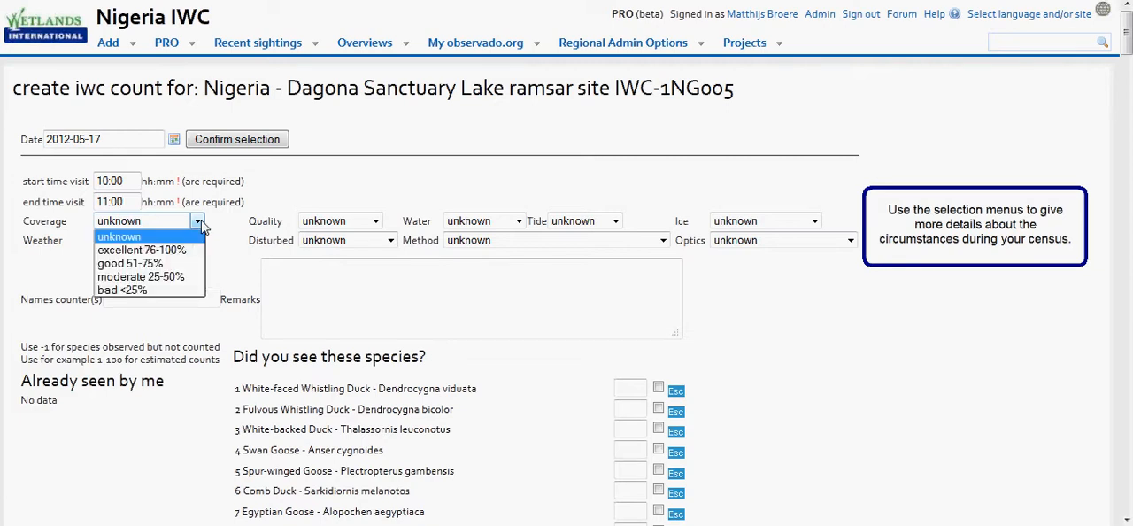
{"action": "left_click", "coordinate": [185, 251]}
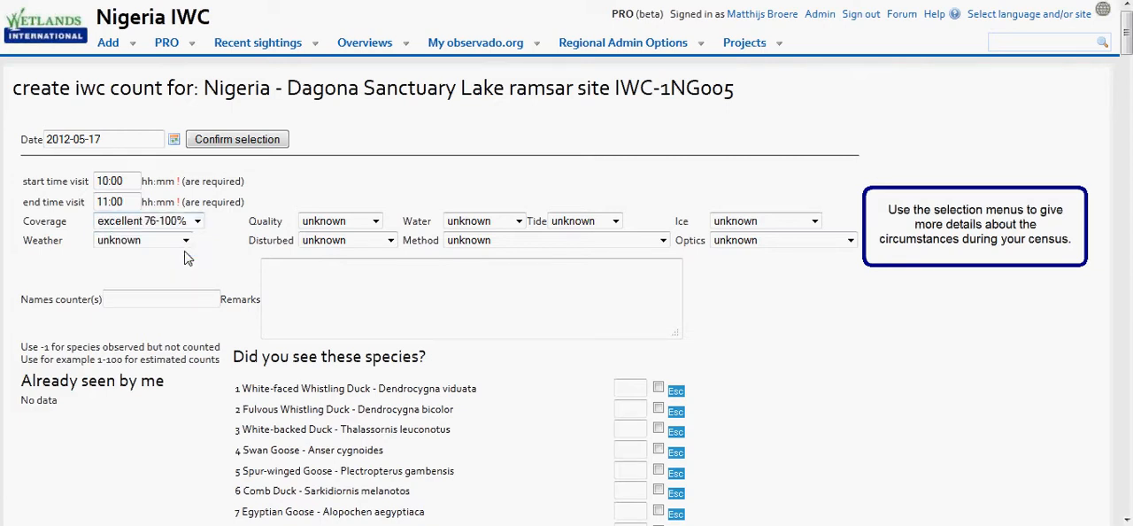
{"action": "left_click", "coordinate": [376, 221]}
{"action": "left_click", "coordinate": [364, 255]}
{"action": "left_click", "coordinate": [519, 224]}
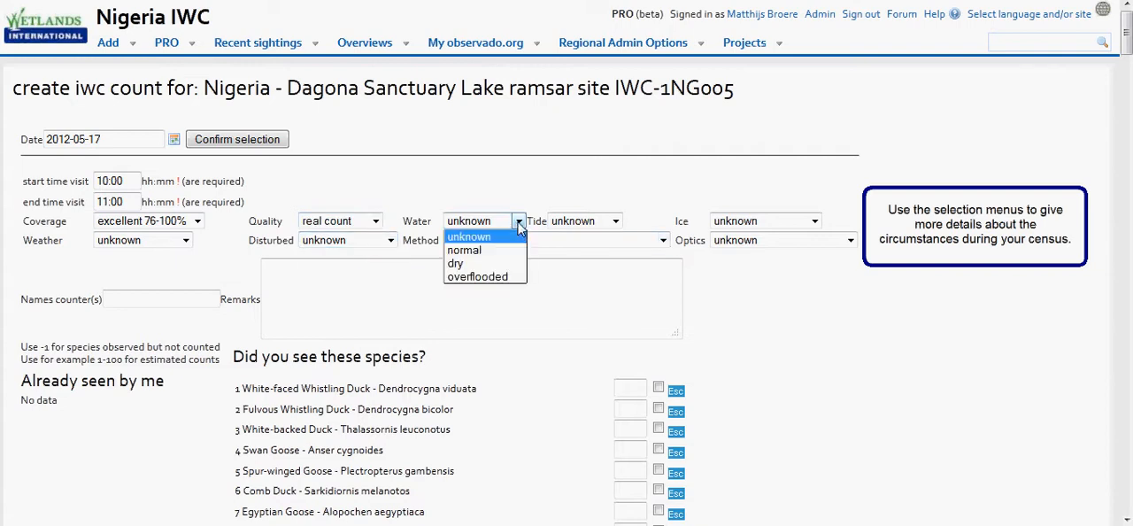
{"action": "left_click", "coordinate": [513, 251]}
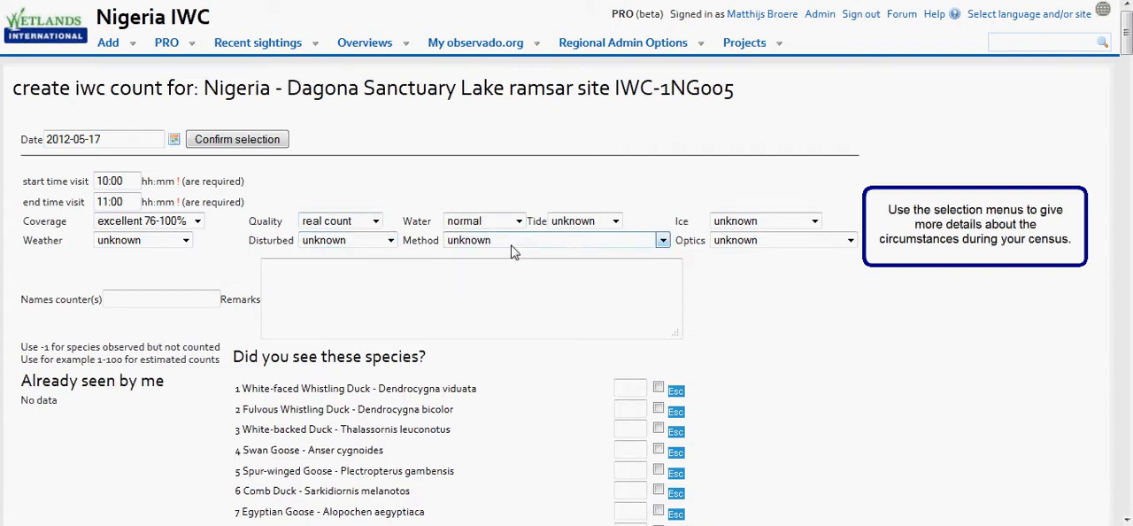
Set the census tide to no tides, the ice to not frozen and the weather to no effect.
{"action": "left_click", "coordinate": [604, 221]}
{"action": "left_click", "coordinate": [596, 254]}
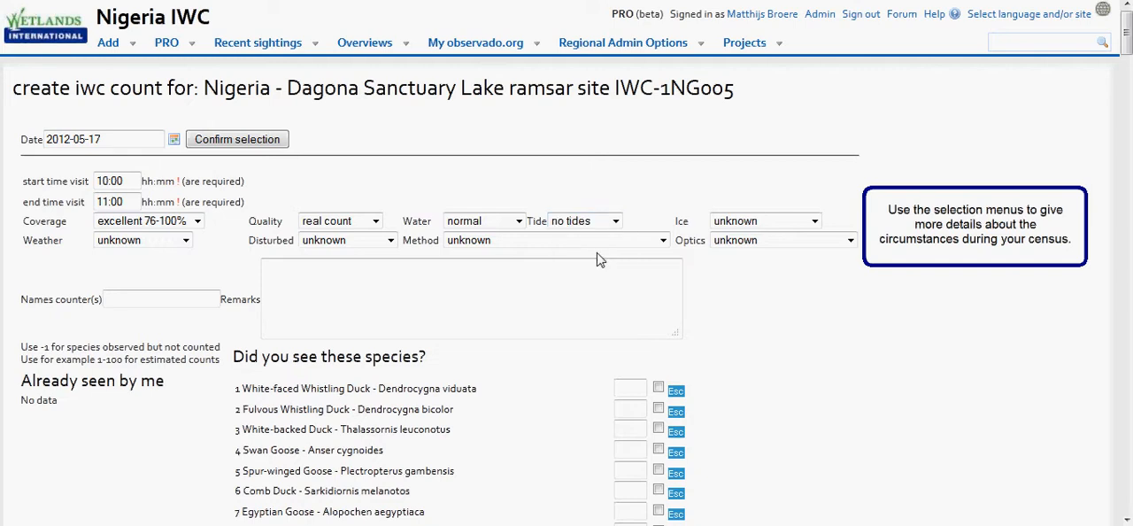
{"action": "left_click", "coordinate": [751, 222]}
{"action": "left_click", "coordinate": [755, 250]}
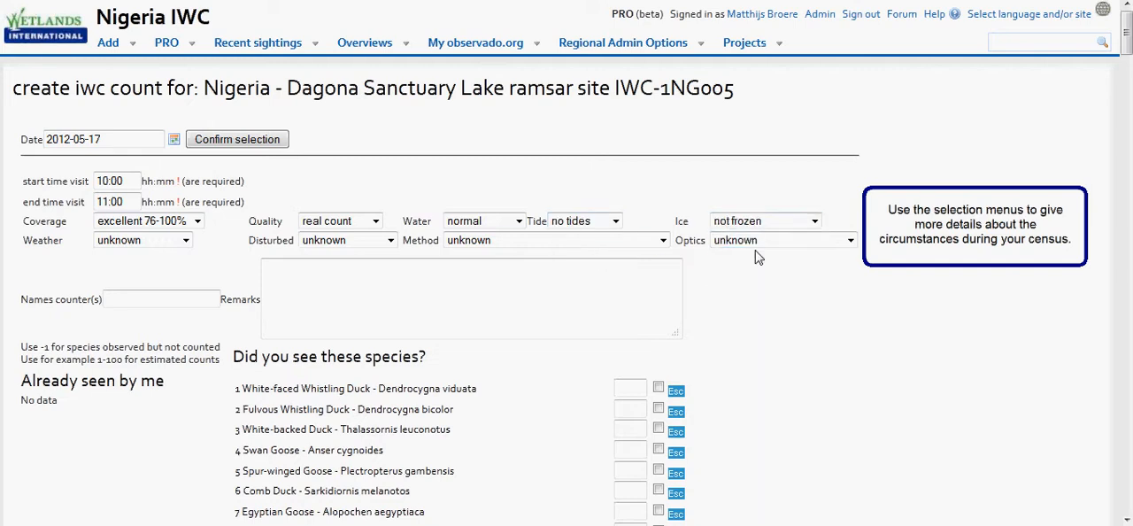
{"action": "left_click", "coordinate": [181, 241]}
{"action": "left_click", "coordinate": [133, 269]}
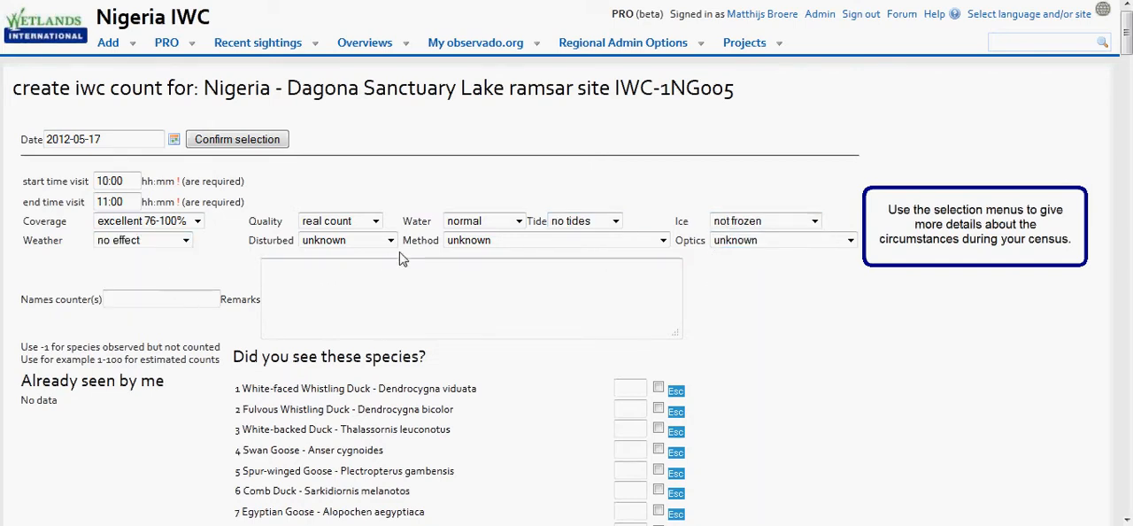
Set disturbed to no effect, the method to survey on foot or vehicle and the optics to binoculars and telescope.
{"action": "left_click", "coordinate": [389, 241]}
{"action": "left_click", "coordinate": [380, 275]}
{"action": "left_click", "coordinate": [535, 241]}
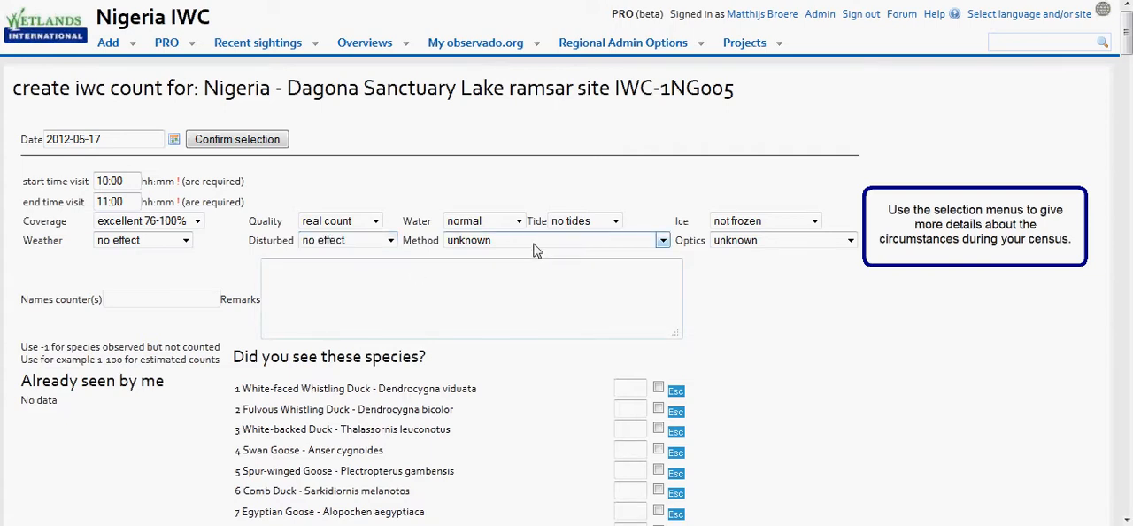
{"action": "left_click", "coordinate": [542, 296]}
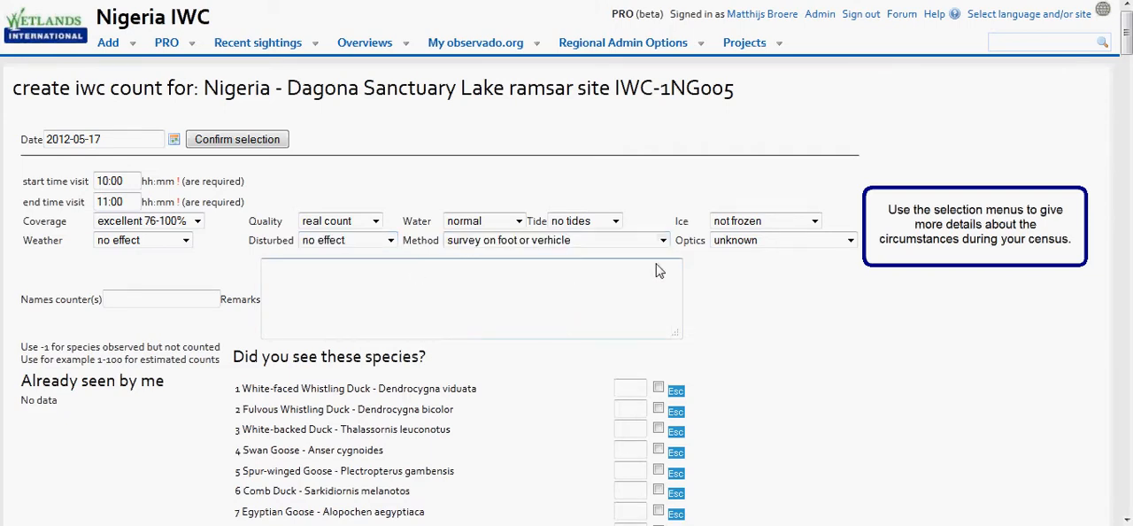
{"action": "left_click", "coordinate": [748, 241]}
{"action": "left_click", "coordinate": [755, 298]}
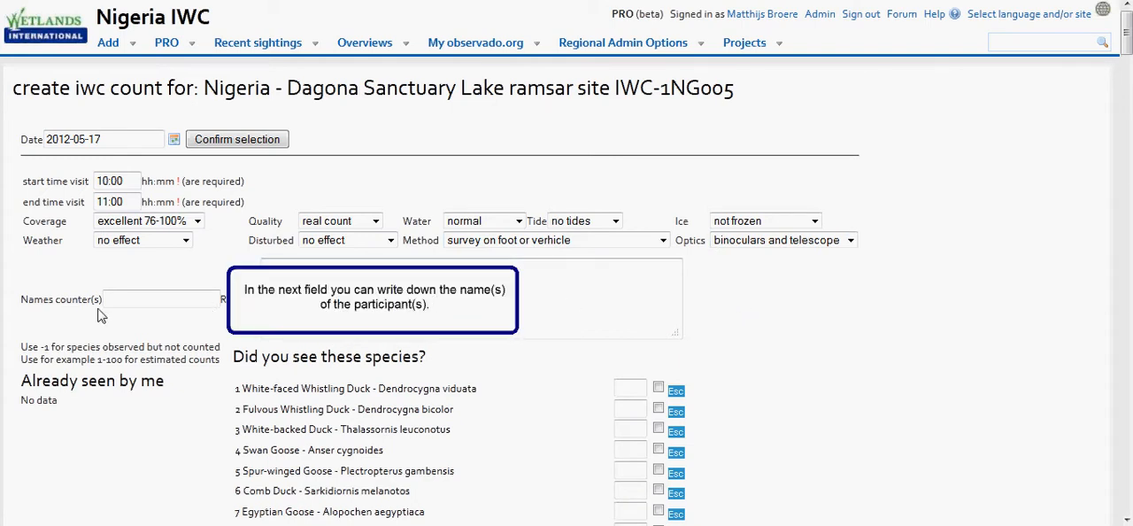
Fill in the full names of the two counters and enter "Remarks" as the remark text.
{"action": "left_click", "coordinate": [138, 305]}
{"action": "key", "text": "Tab"}
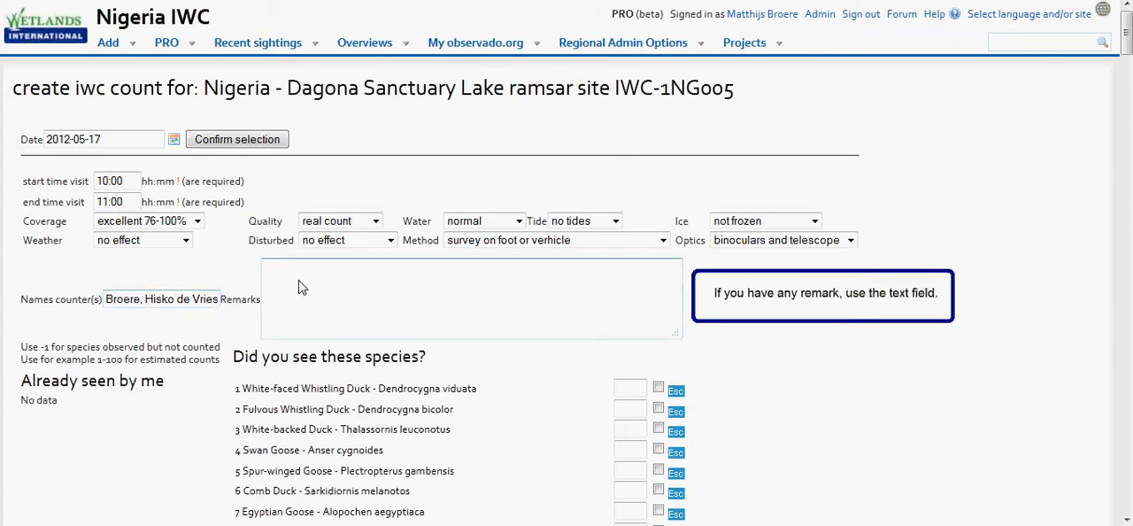
{"action": "type", "text": "Remarks"}
{"action": "key", "text": "Tab"}
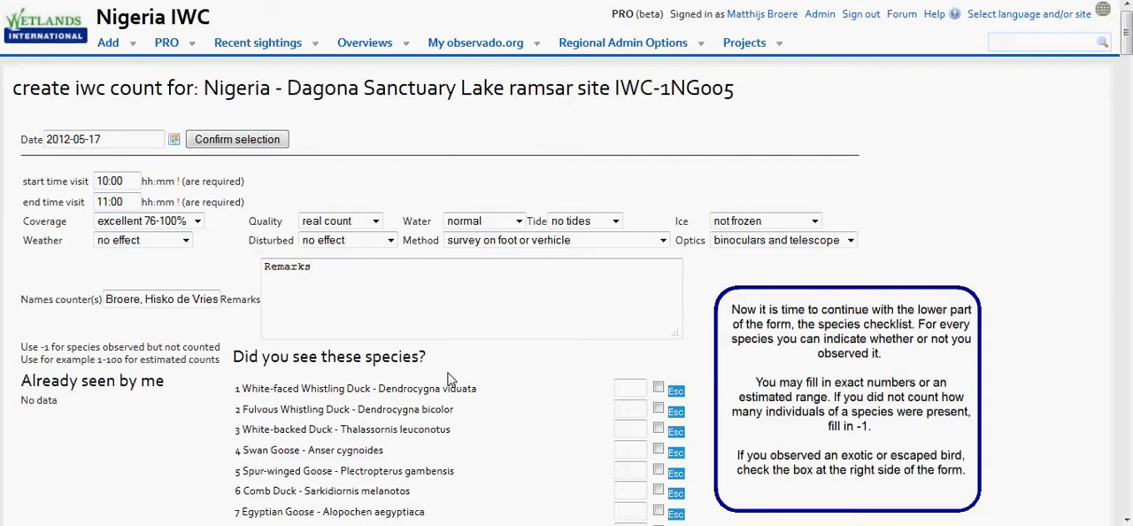
Enter counts of 1 for White-faced Whistling Duck, 4 for Fulvous Whistling Duck and 10-20 for White-backed Duck.
{"action": "left_click", "coordinate": [624, 394]}
{"action": "type", "text": "1"}
{"action": "left_click", "coordinate": [632, 417]}
{"action": "type", "text": "4"}
{"action": "left_click", "coordinate": [624, 432]}
{"action": "type", "text": "10-20"}
Record Spur-winged Goose as -1 with its escaped mark set, and submit the checklist.
{"action": "left_click", "coordinate": [626, 474]}
{"action": "type", "text": "-1"}
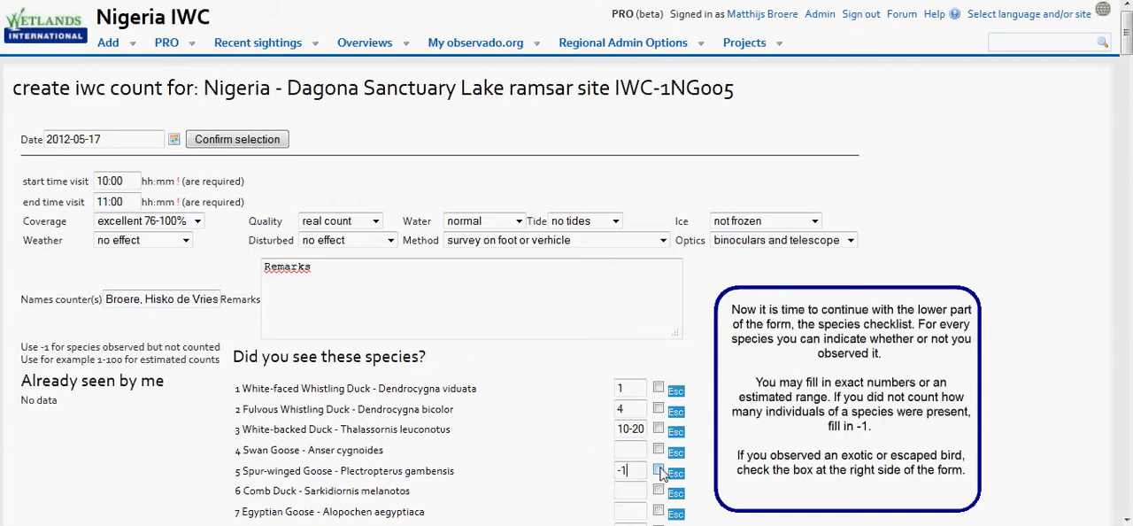
{"action": "left_click", "coordinate": [659, 471]}
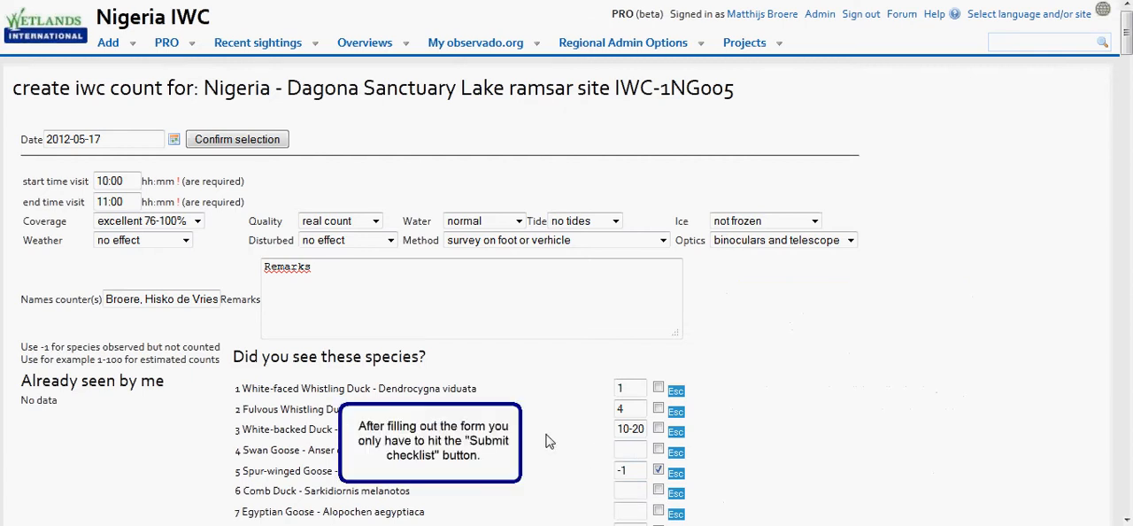
{"action": "left_click_drag", "start_coordinate": [1127, 29], "coordinate": [1126, 489]}
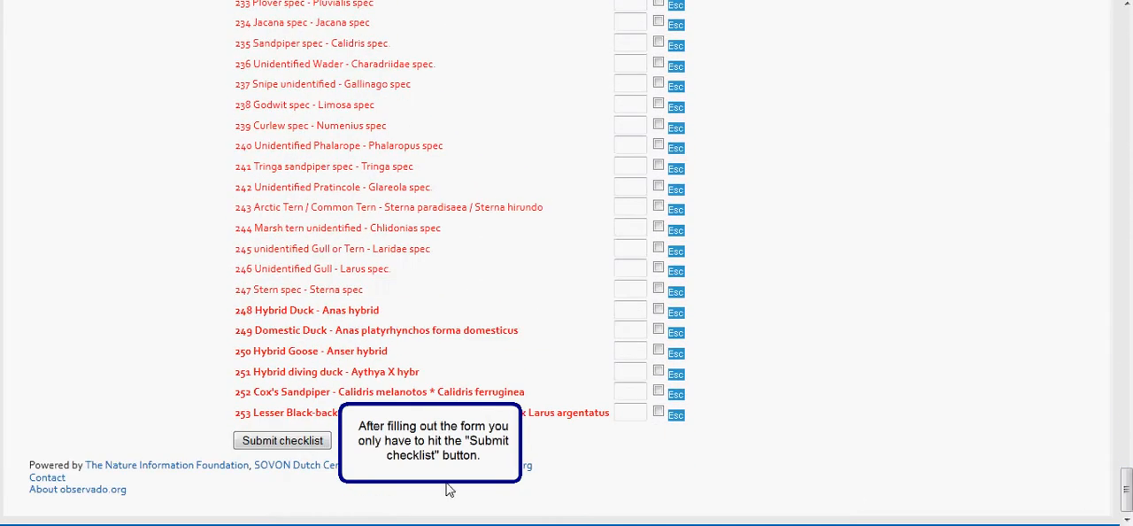
{"action": "left_click", "coordinate": [281, 442]}
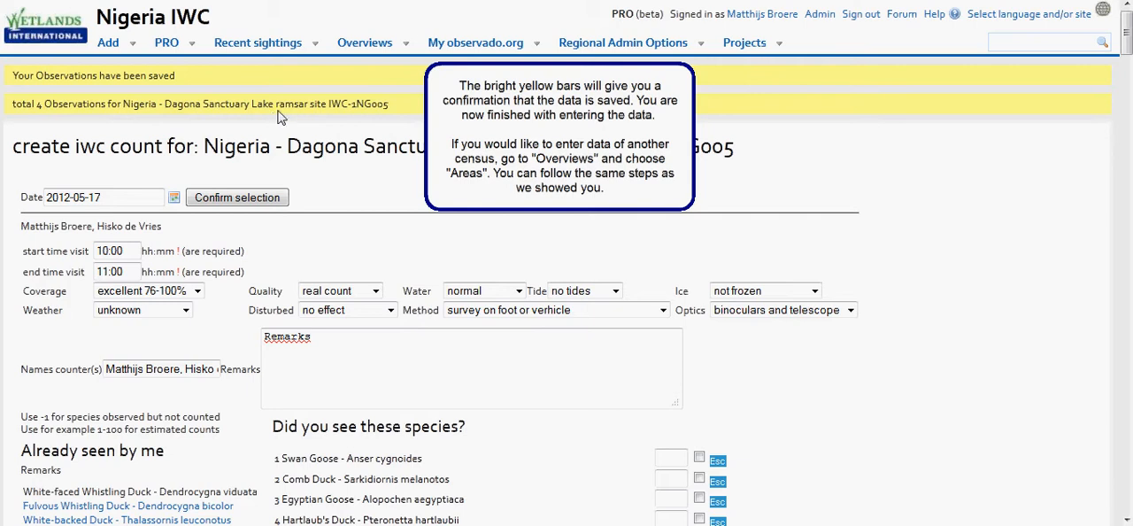
Return to the overview list of areas.
{"action": "mouse_move", "coordinate": [363, 46]}
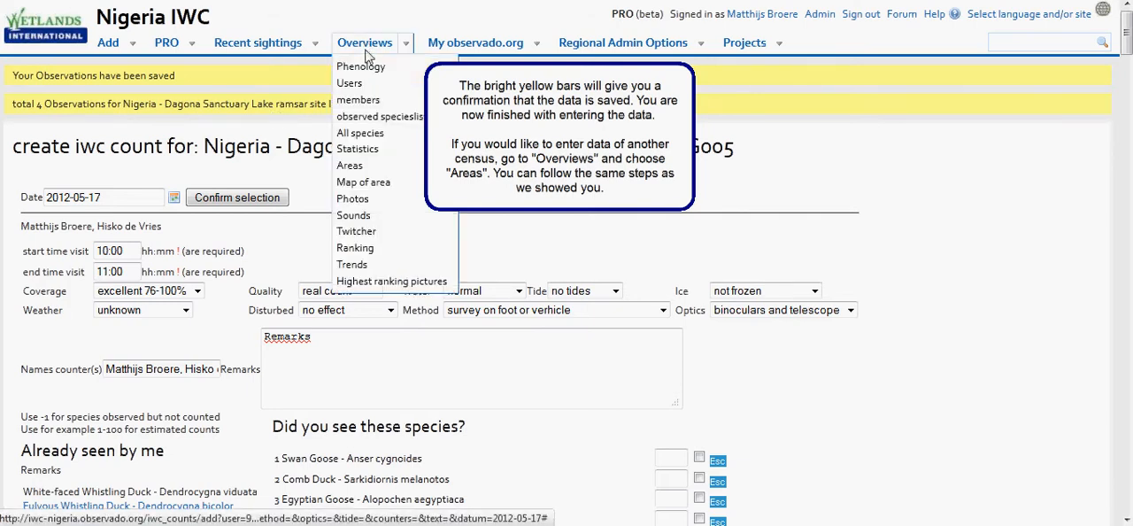
{"action": "left_click", "coordinate": [373, 168]}
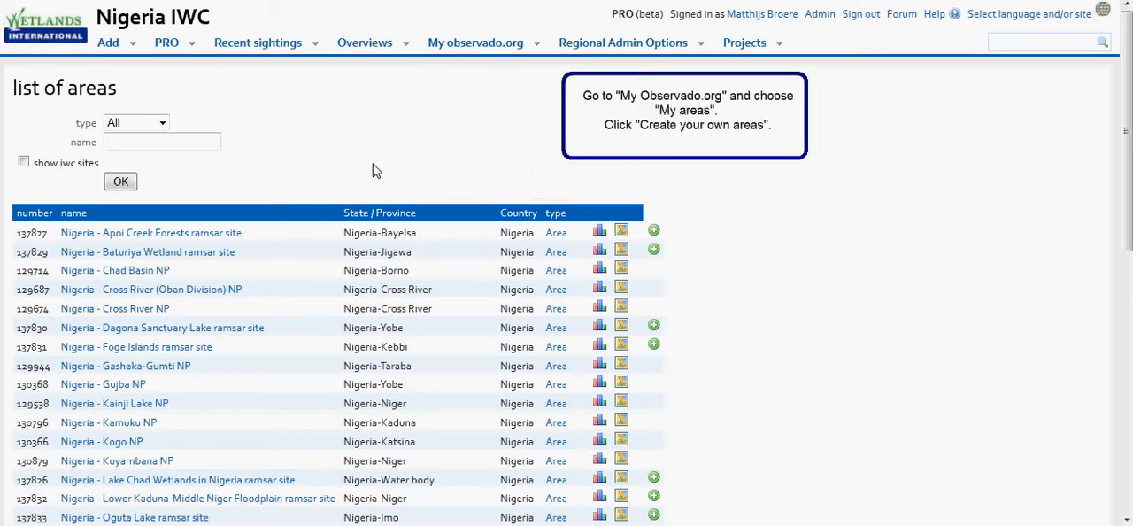
Open the personal areas overview and start creating a new user-defined area.
{"action": "mouse_move", "coordinate": [457, 55]}
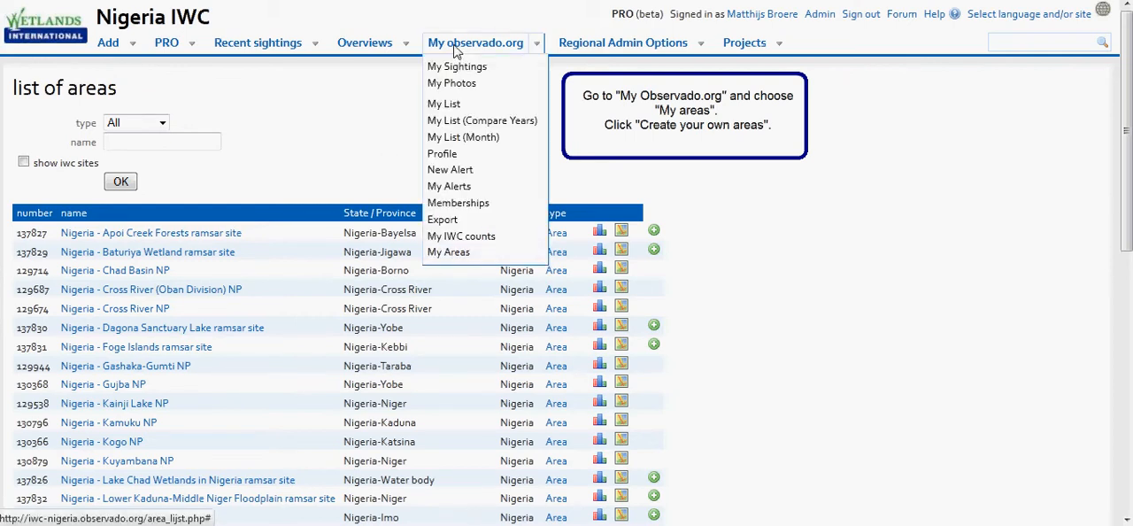
{"action": "left_click", "coordinate": [449, 254]}
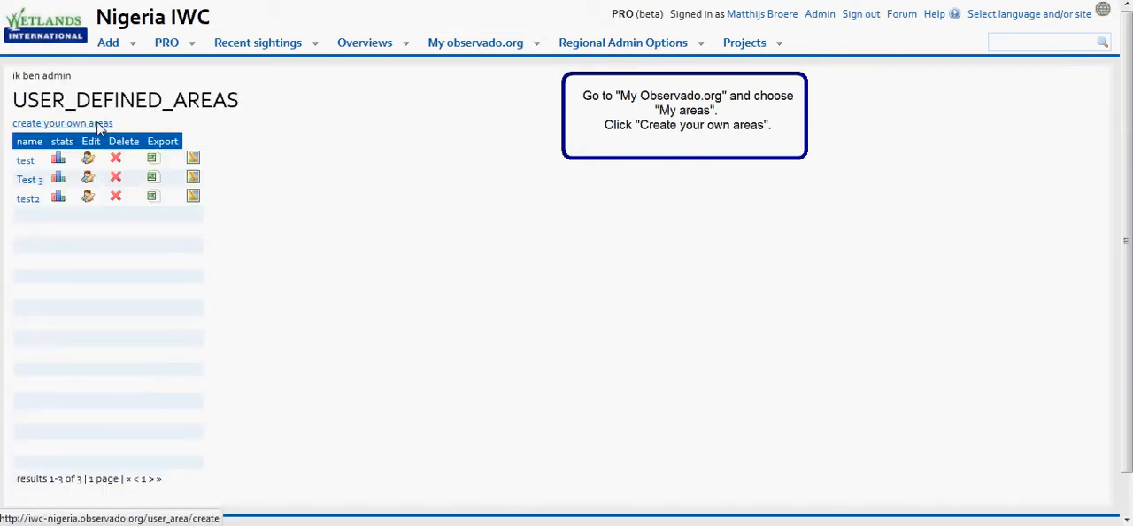
{"action": "left_click", "coordinate": [99, 126]}
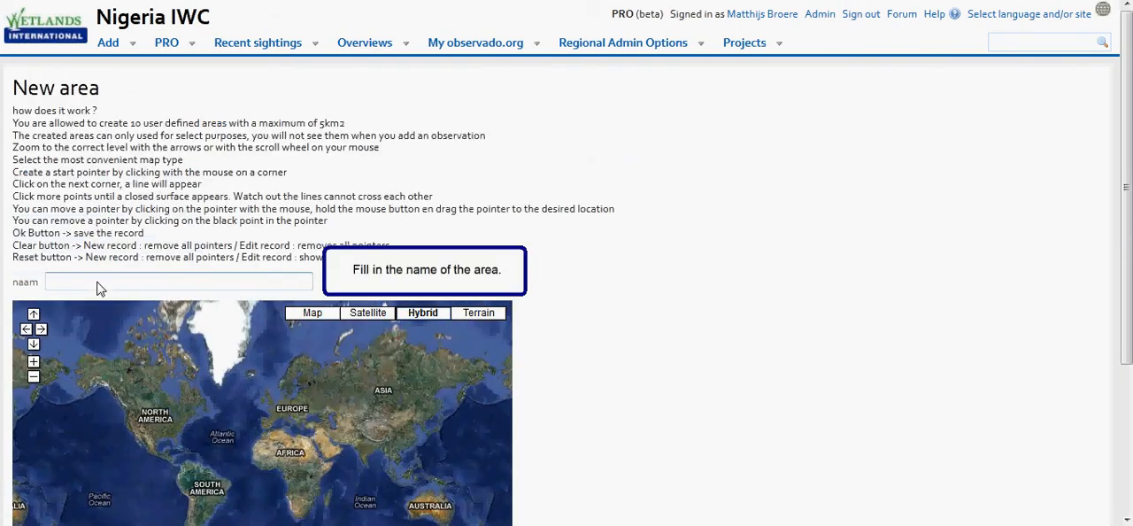
Name the new area "Test area 4".
{"action": "type", "text": "Test area"}
{"action": "type", "text": " d"}
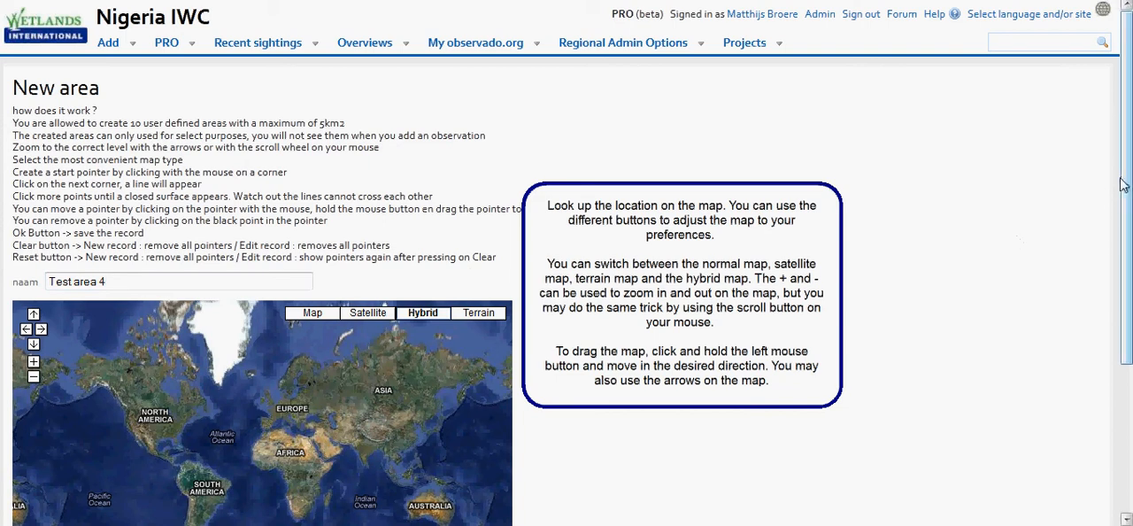
Preview the location map as normal map, satellite and terrain, and return it to the hybrid display.
{"action": "scroll", "coordinate": [1127, 186], "scroll_direction": "down", "scroll_amount": 3}
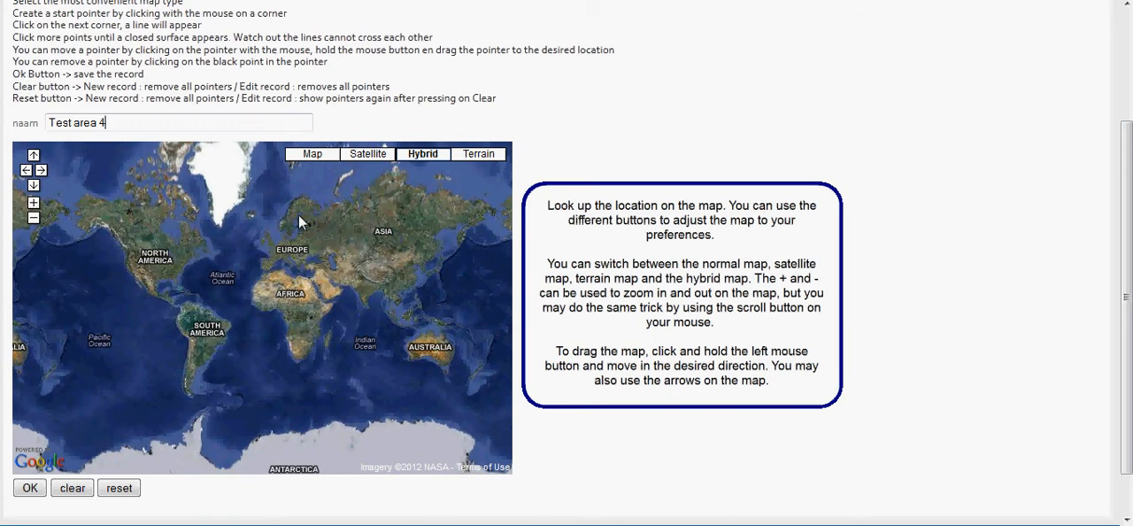
{"action": "left_click", "coordinate": [324, 154]}
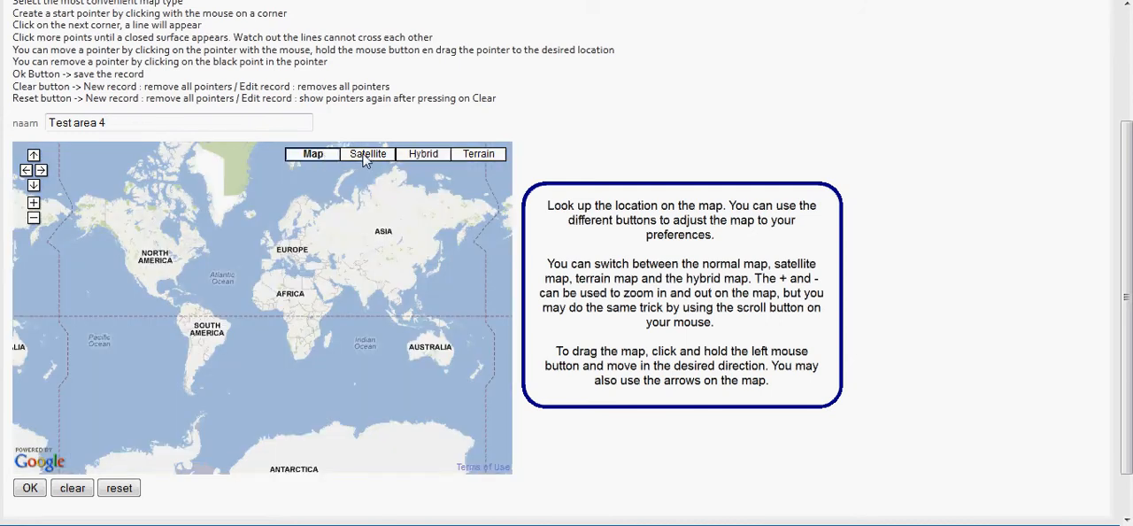
{"action": "left_click", "coordinate": [362, 153]}
{"action": "left_click", "coordinate": [466, 155]}
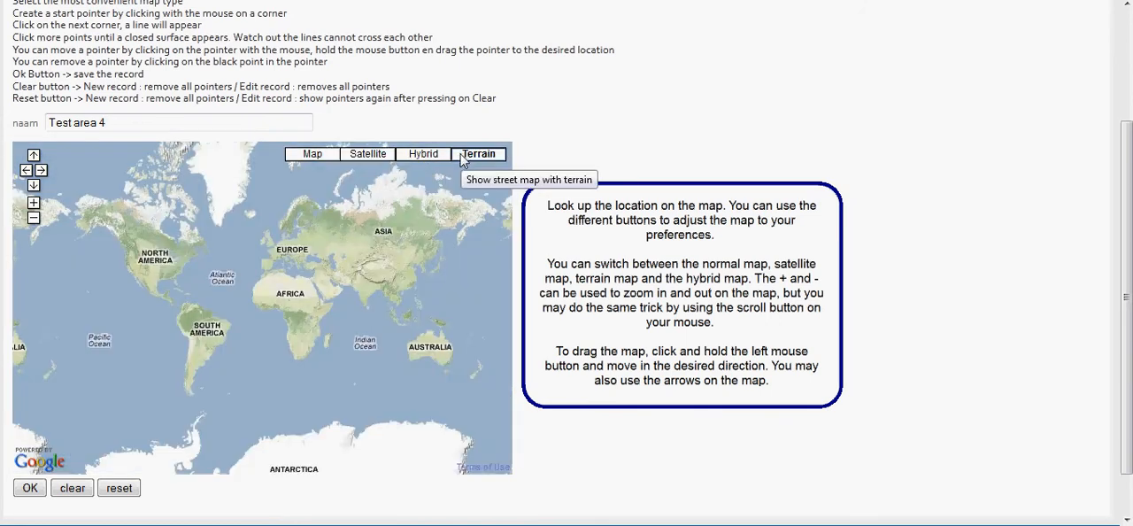
{"action": "left_click", "coordinate": [430, 158]}
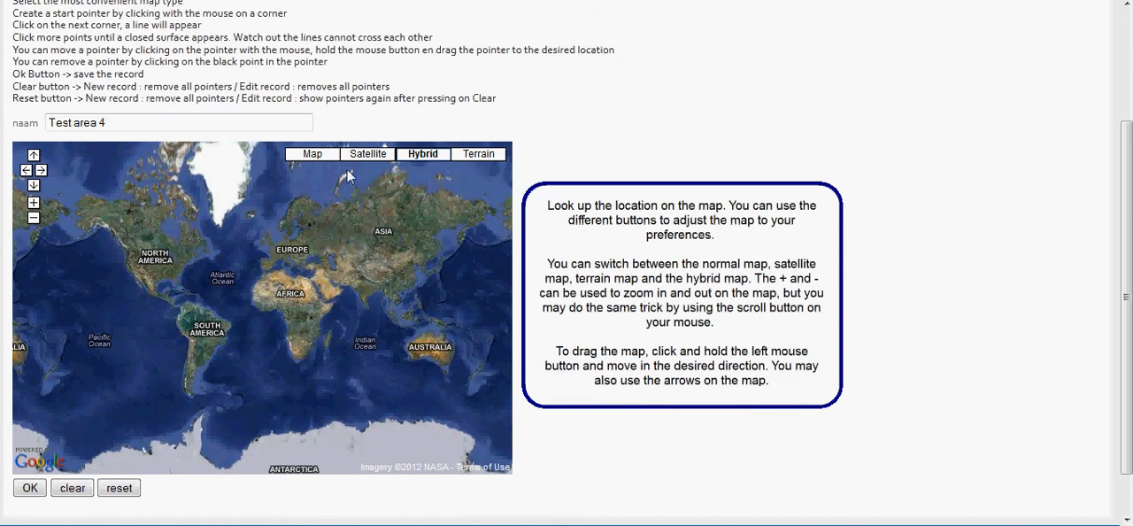
Locate the Nigerian coast and the estuary south of Calabar on the map, near the Cameroon border.
{"action": "left_click", "coordinate": [32, 204]}
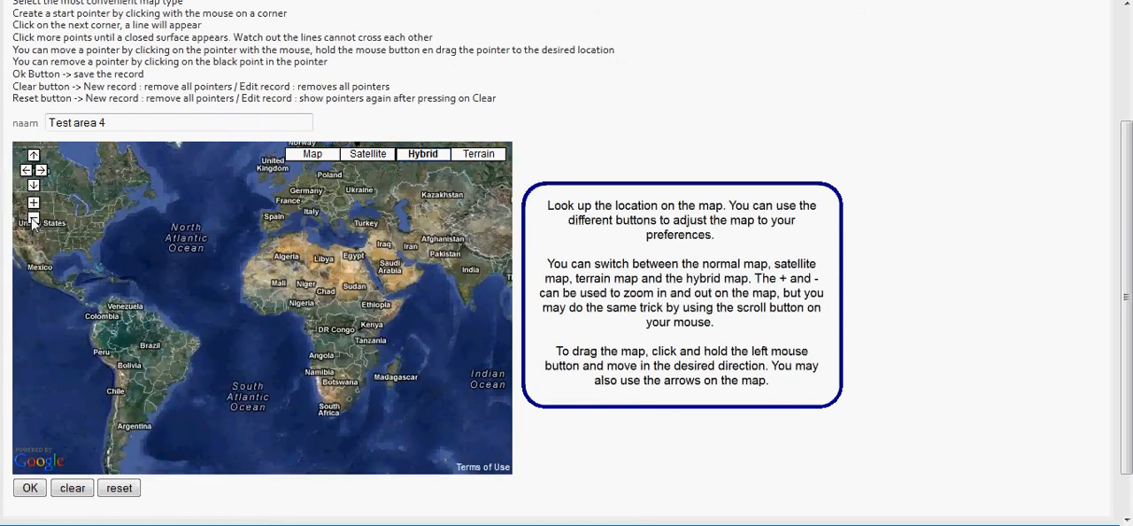
{"action": "left_click", "coordinate": [33, 218]}
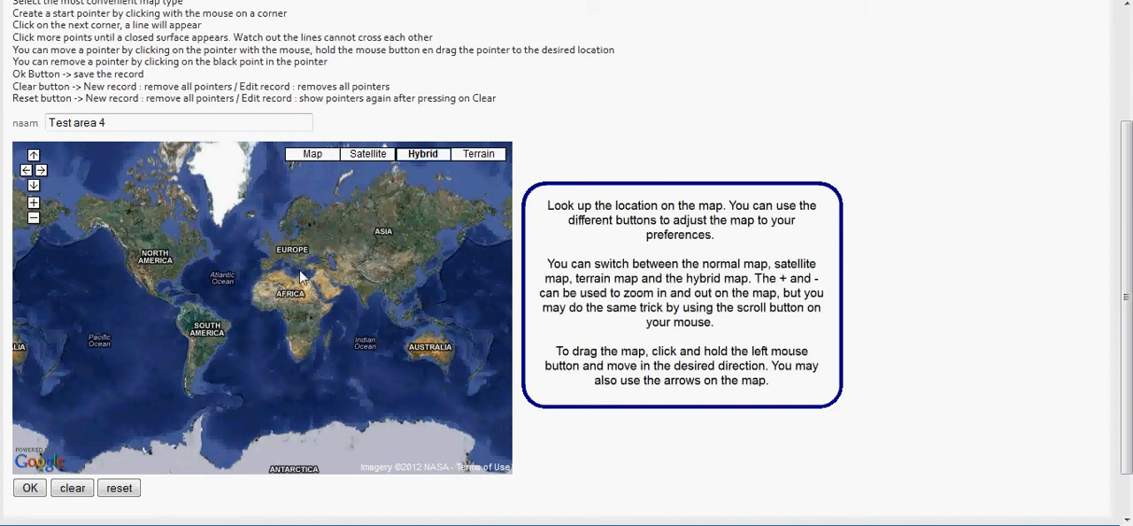
{"action": "scroll", "coordinate": [272, 308], "scroll_direction": "up", "scroll_amount": 2}
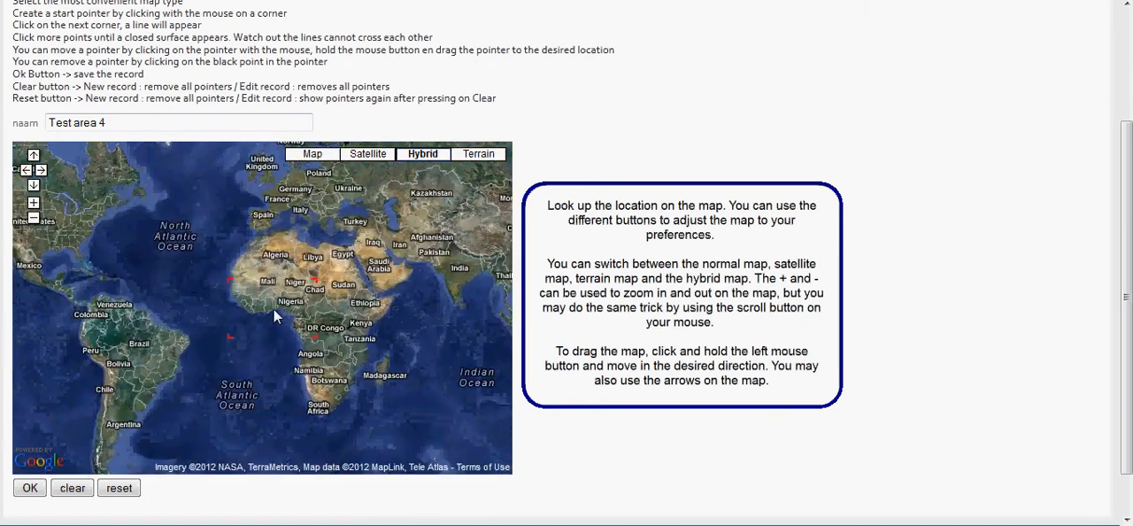
{"action": "scroll", "coordinate": [291, 309], "scroll_direction": "up", "scroll_amount": 2}
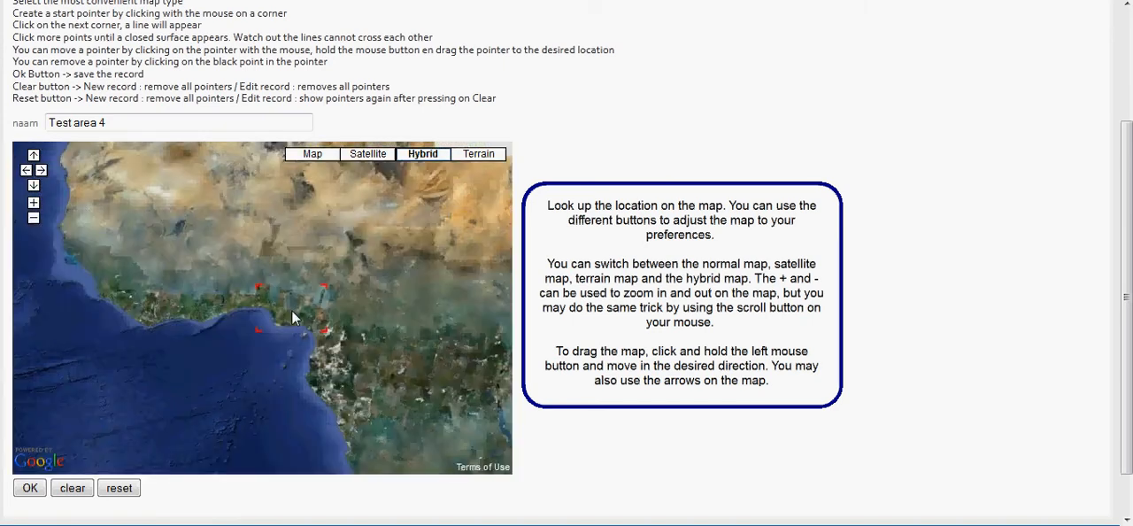
{"action": "scroll", "coordinate": [300, 336], "scroll_direction": "up", "scroll_amount": 1}
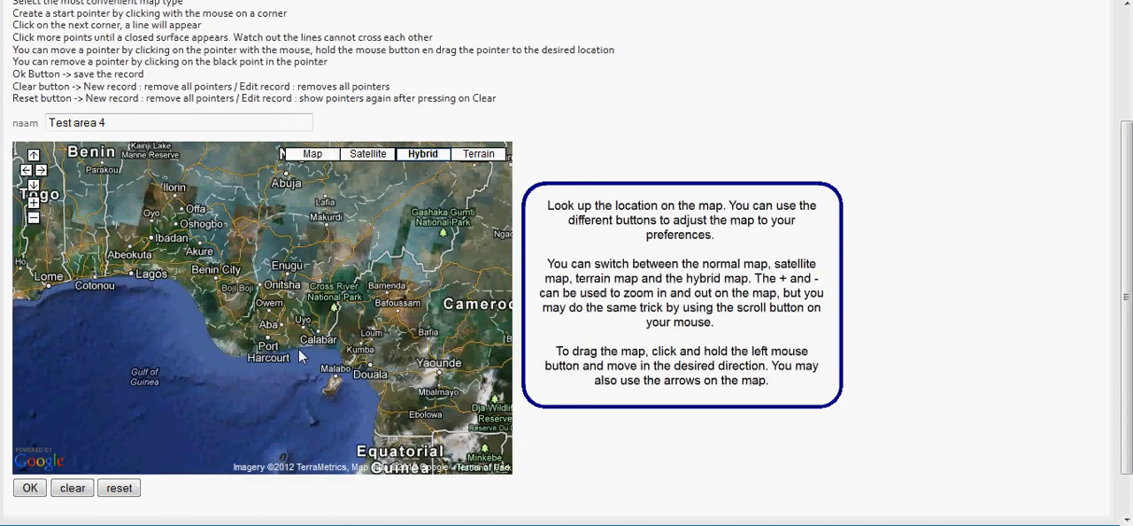
{"action": "scroll", "coordinate": [298, 348], "scroll_direction": "up", "scroll_amount": 1}
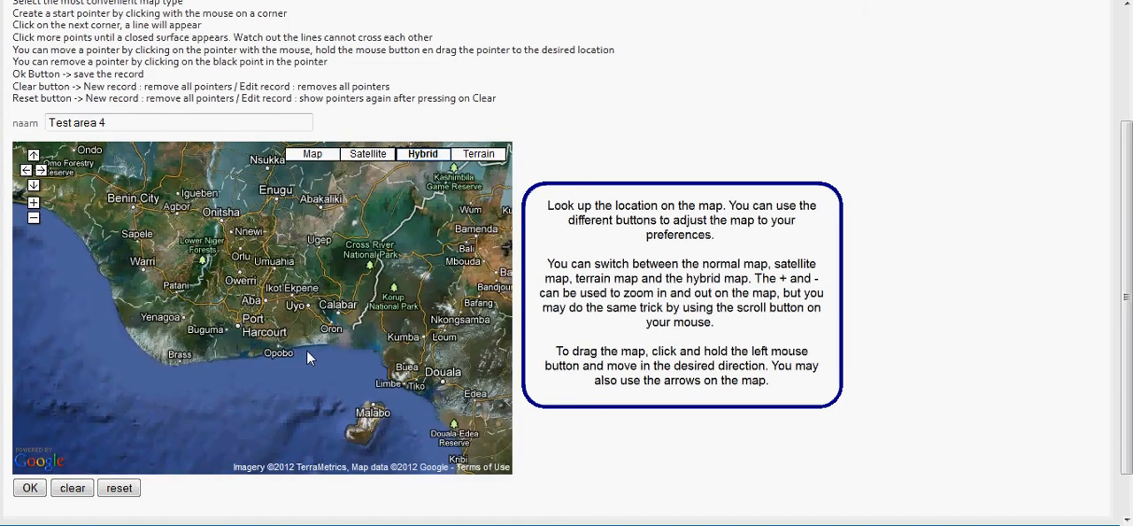
{"action": "scroll", "coordinate": [306, 349], "scroll_direction": "up", "scroll_amount": 1}
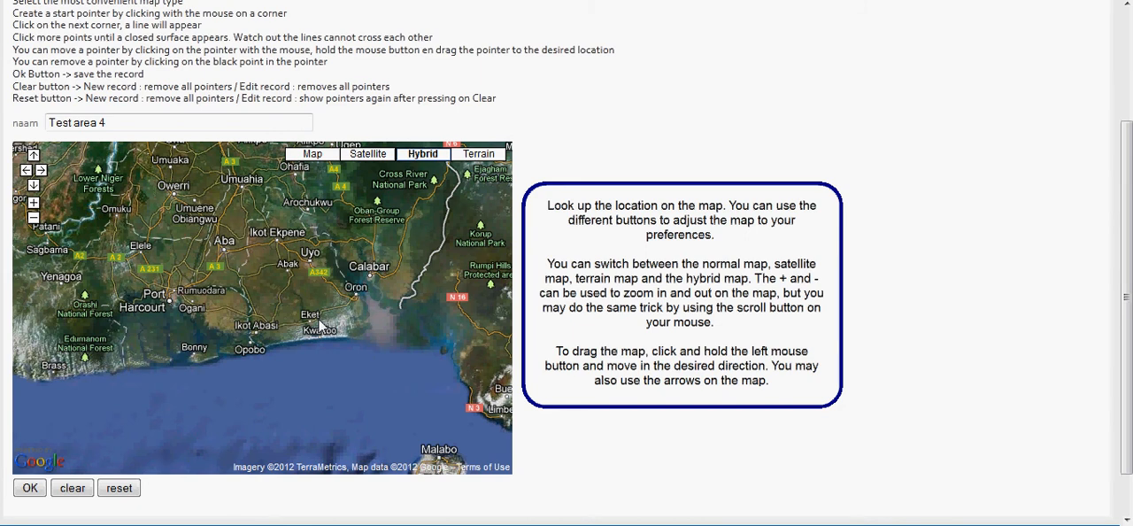
{"action": "left_click_drag", "start_coordinate": [319, 325], "coordinate": [213, 324]}
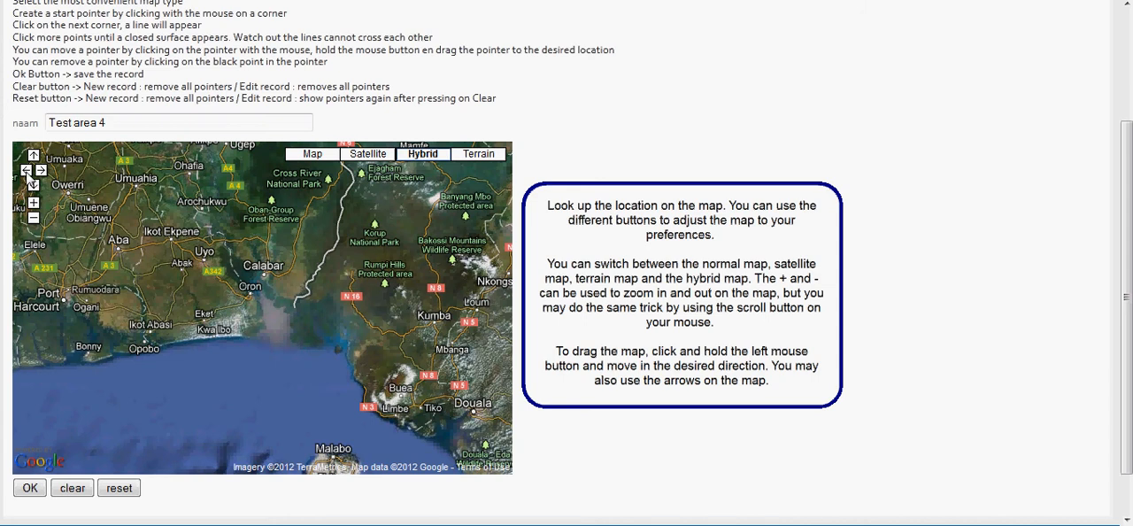
{"action": "left_click", "coordinate": [28, 172]}
{"action": "left_click", "coordinate": [41, 171]}
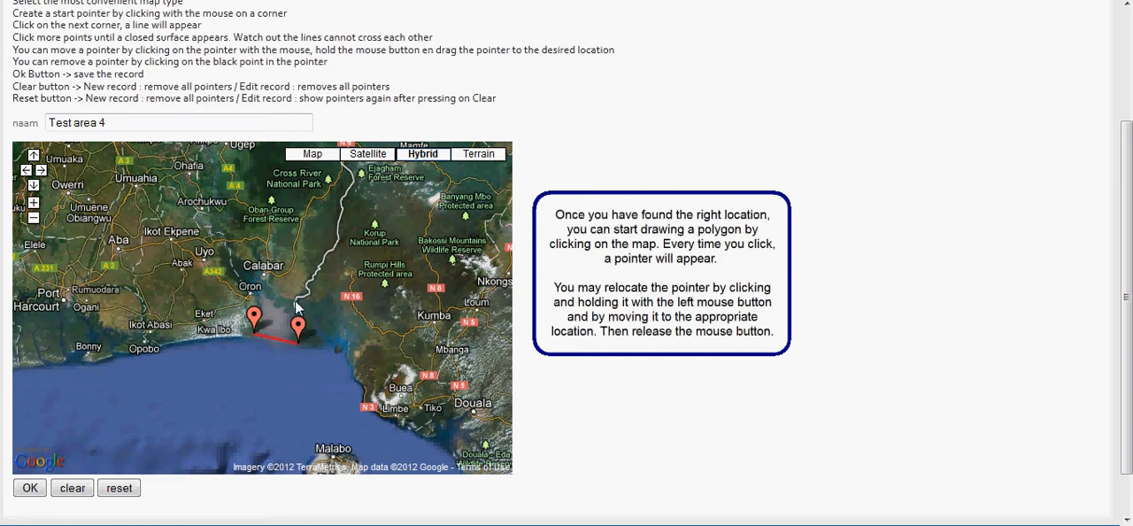
Draw a three-pointer polygon over the estuary south of Calabar and move its northern pointer closer to Oron.
{"action": "left_click", "coordinate": [296, 301]}
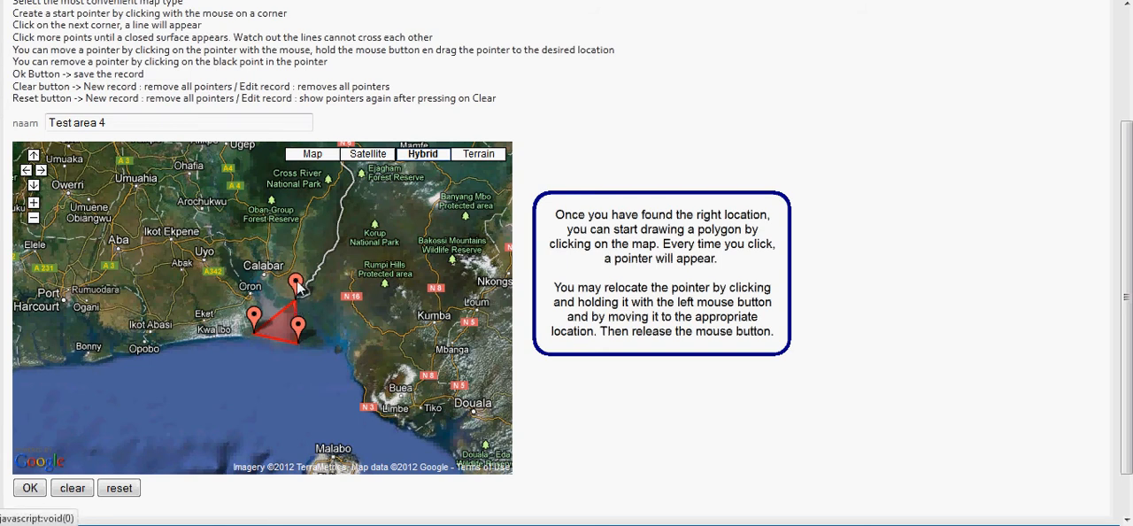
{"action": "left_click_drag", "start_coordinate": [298, 284], "coordinate": [272, 279]}
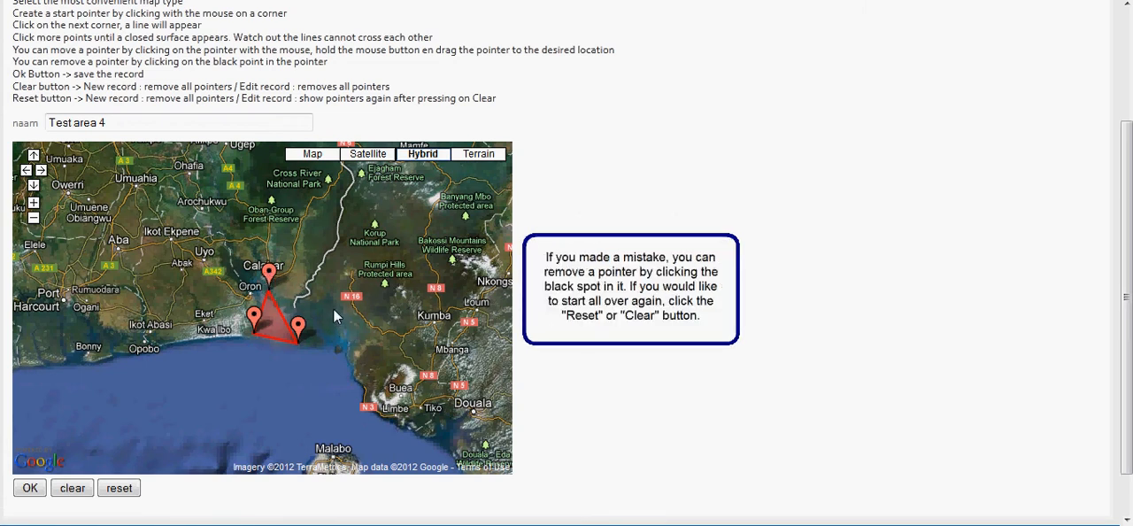
Remove the polygon's northern pointer and clear the remaining pointers to restart the drawing.
{"action": "left_click", "coordinate": [268, 271]}
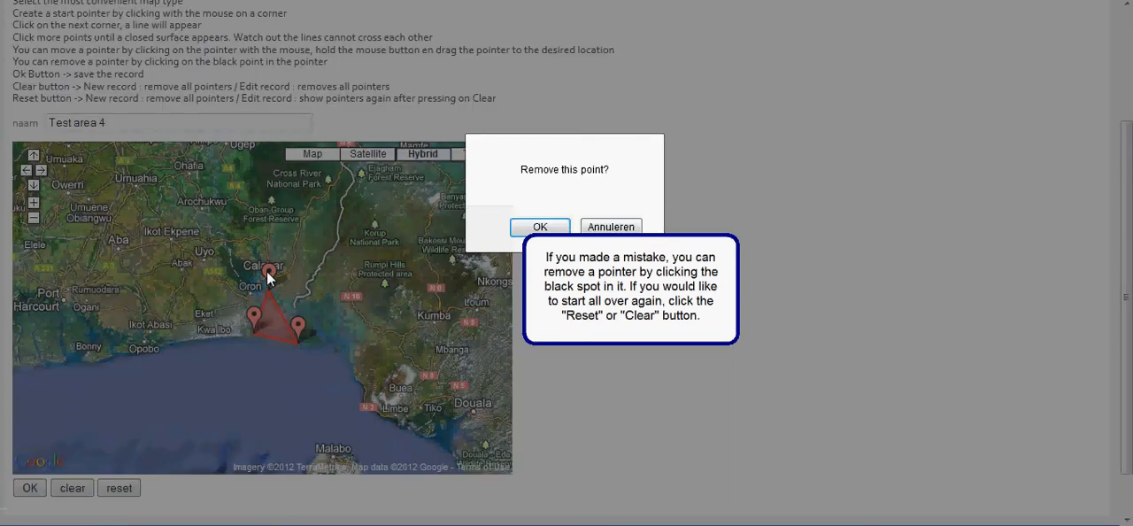
{"action": "left_click", "coordinate": [527, 229]}
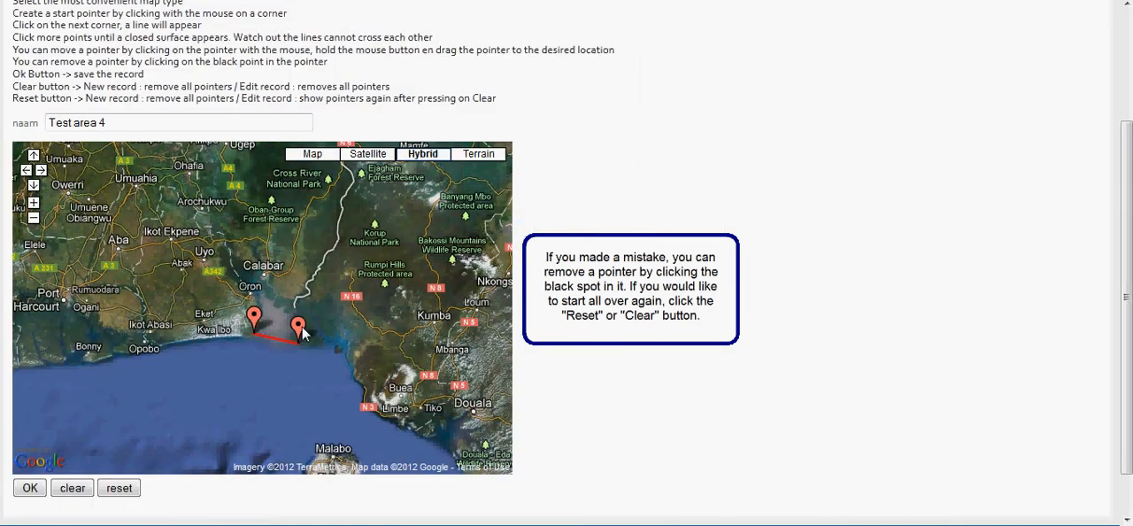
{"action": "left_click", "coordinate": [75, 490]}
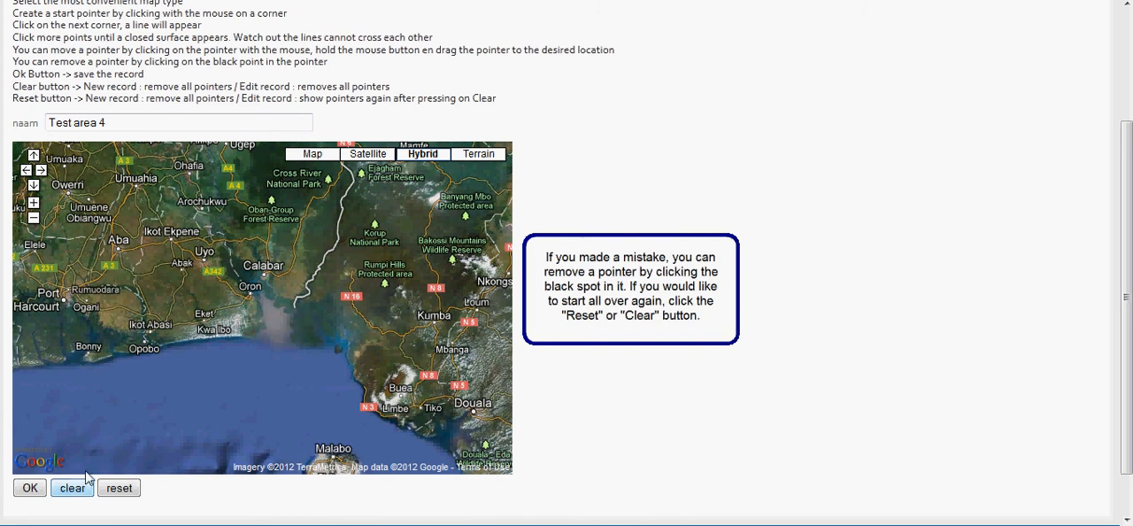
Draw a four-cornered polygon over the estuary between Calabar and the coast, and save the area.
{"action": "left_click", "coordinate": [299, 344]}
{"action": "left_click", "coordinate": [293, 296]}
{"action": "left_click", "coordinate": [262, 292]}
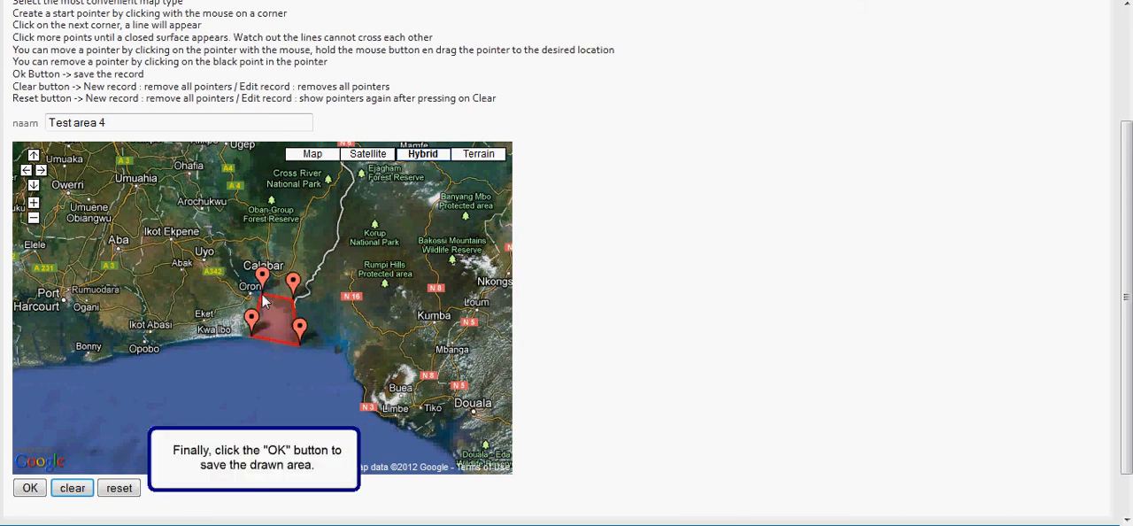
{"action": "left_click", "coordinate": [28, 492]}
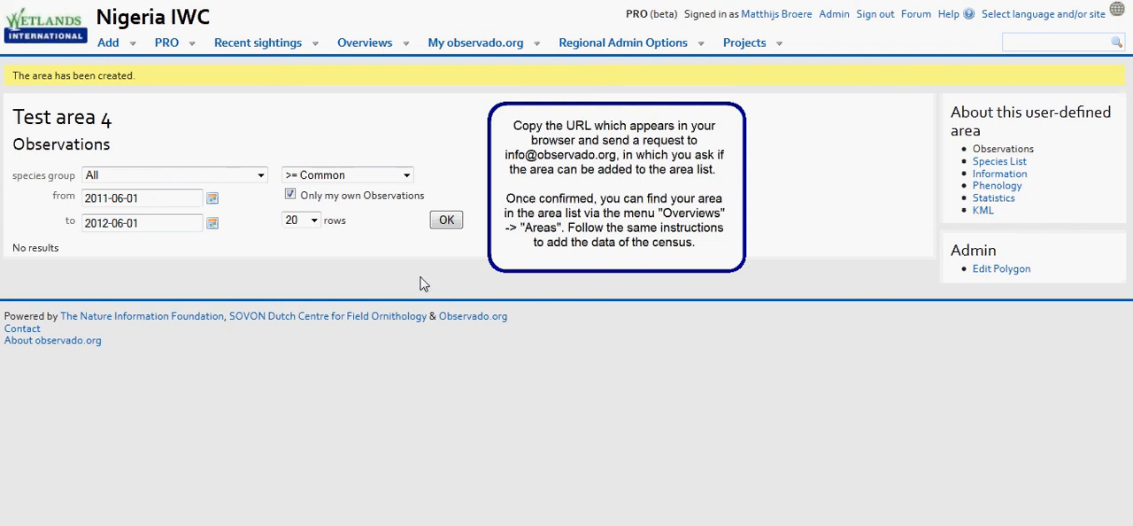
Open the overview list of areas from the saved area's page.
{"action": "mouse_move", "coordinate": [362, 46]}
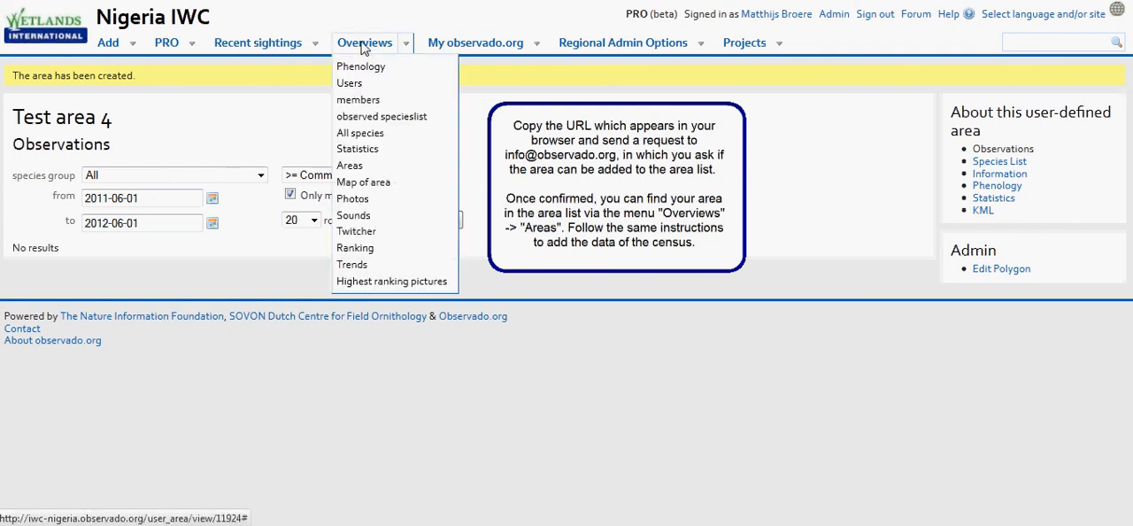
{"action": "left_click", "coordinate": [363, 174]}
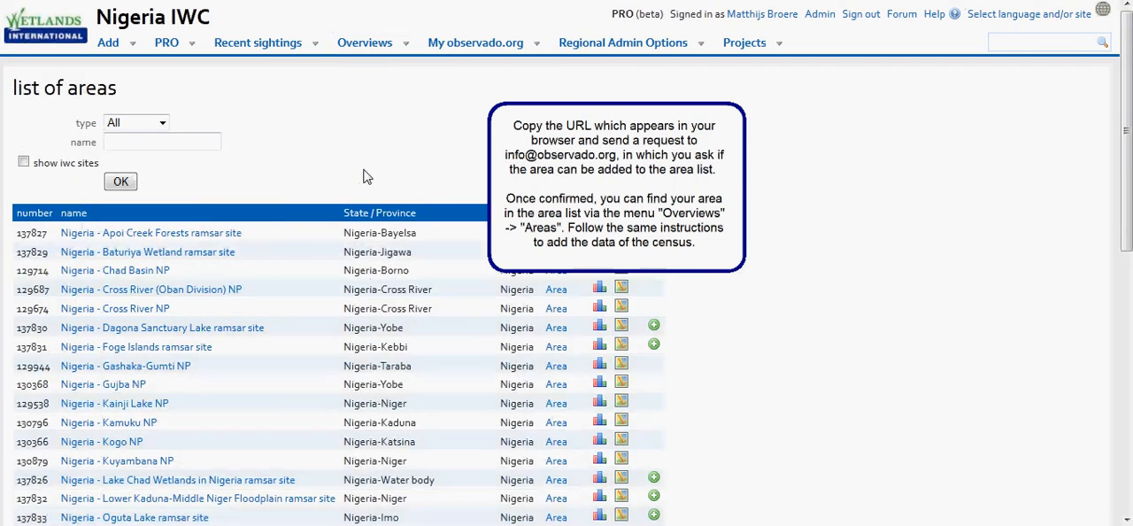